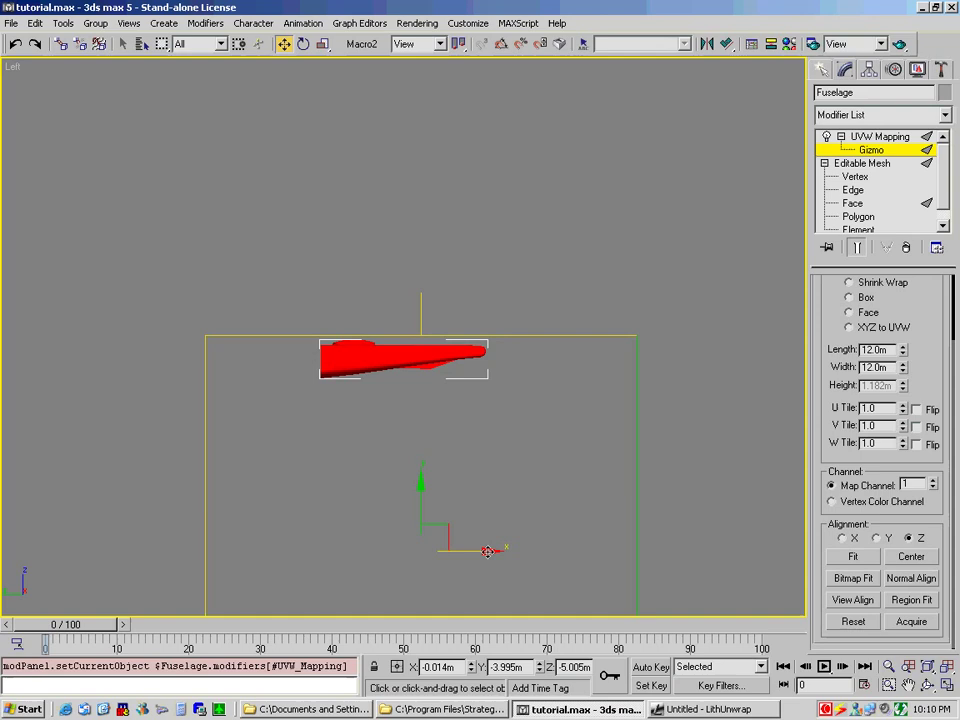
Step: Drag the fuselage's UVW Mapping gizmo right along X until its edge meets the fuselage's end
{"action": "left_click_drag", "start_coordinate": [487, 551], "coordinate": [600, 550]}
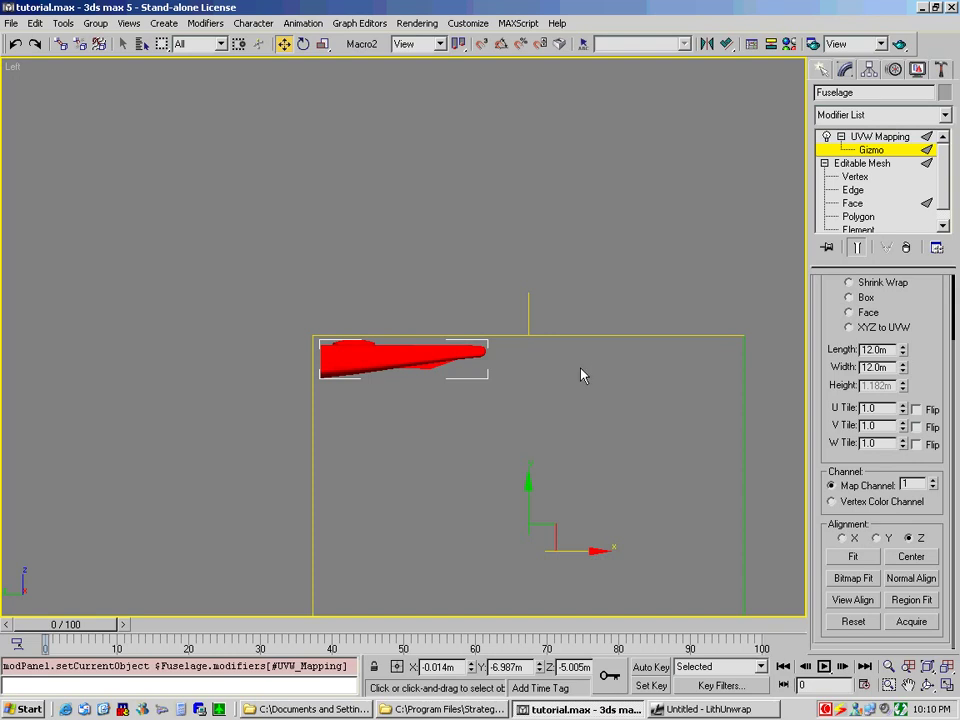
Step: Add a Mesh Select modifier at Face level and invert the selection to 345 faces
{"action": "left_click", "coordinate": [945, 116]}
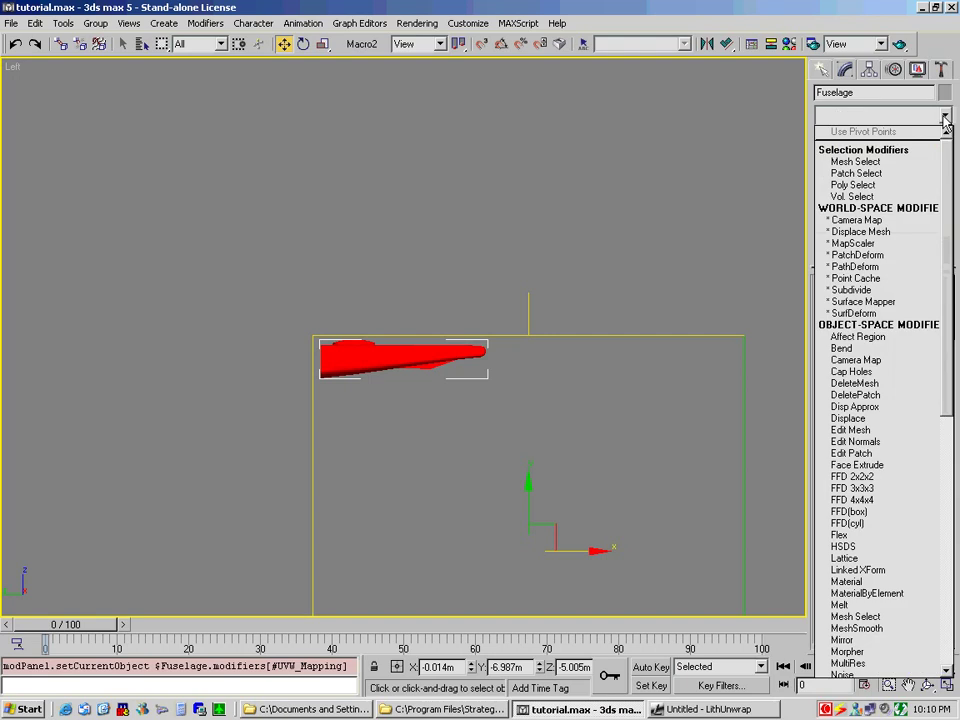
{"action": "left_click", "coordinate": [873, 617]}
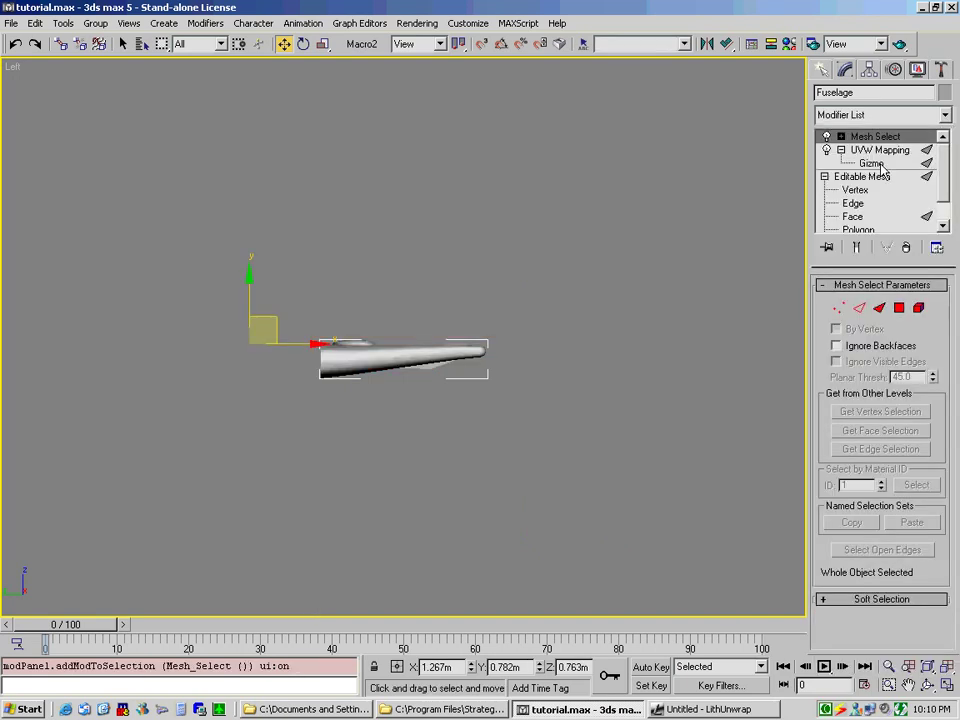
{"action": "left_click", "coordinate": [841, 137]}
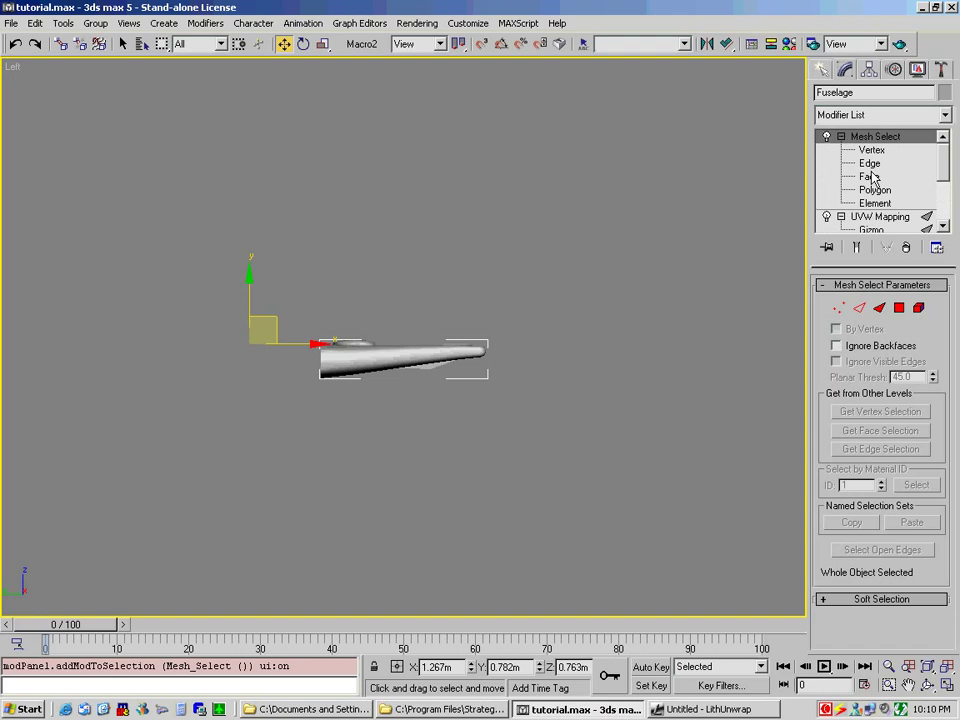
{"action": "left_click", "coordinate": [870, 177]}
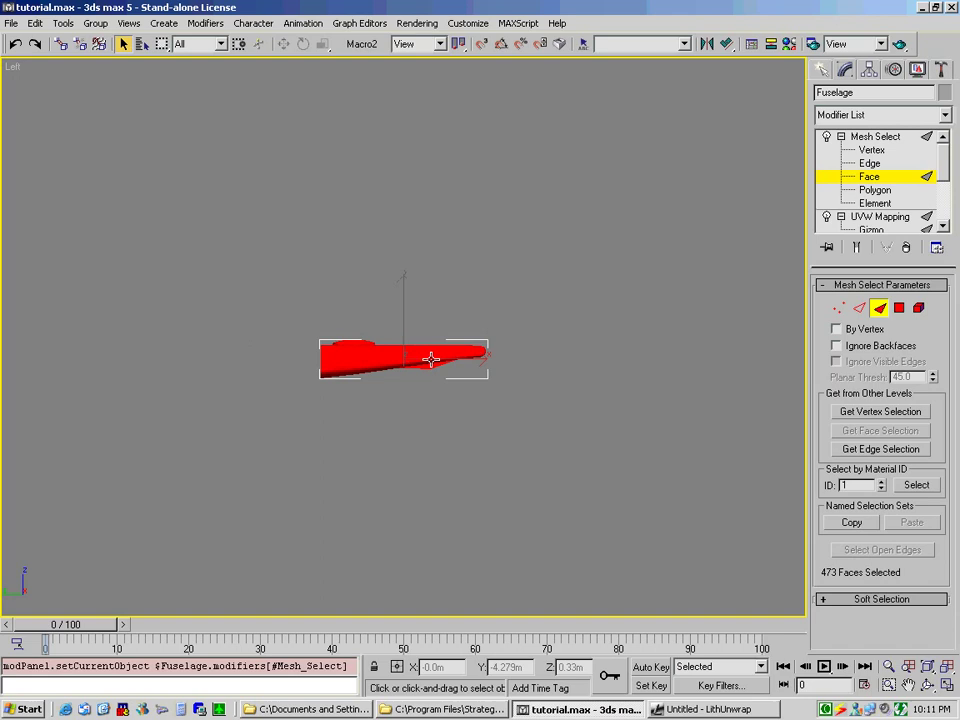
{"action": "left_click", "coordinate": [34, 24]}
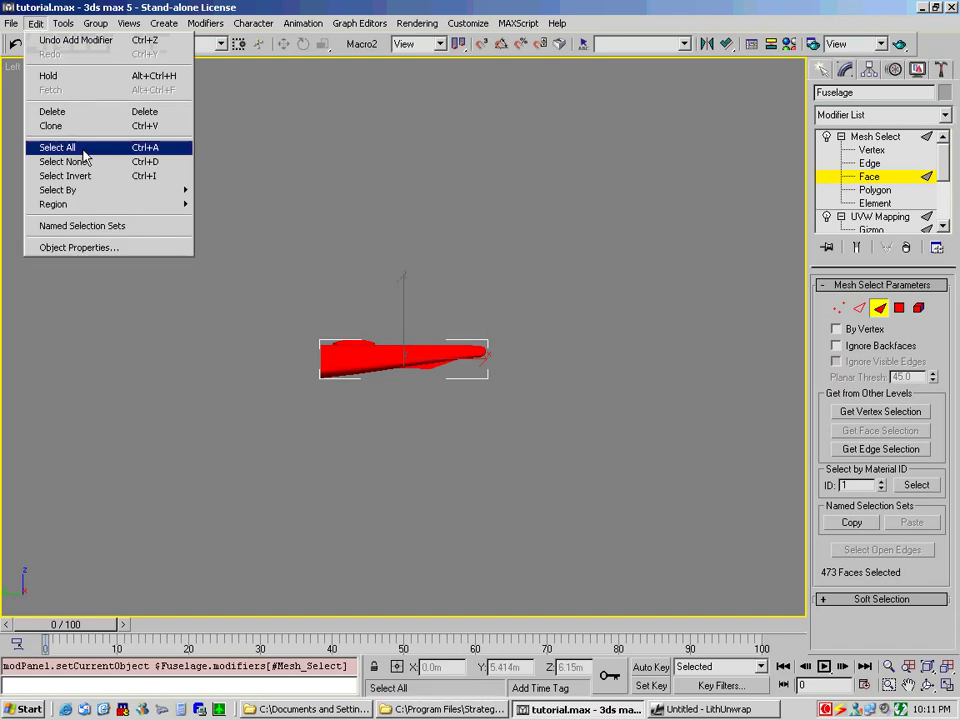
{"action": "left_click", "coordinate": [80, 176]}
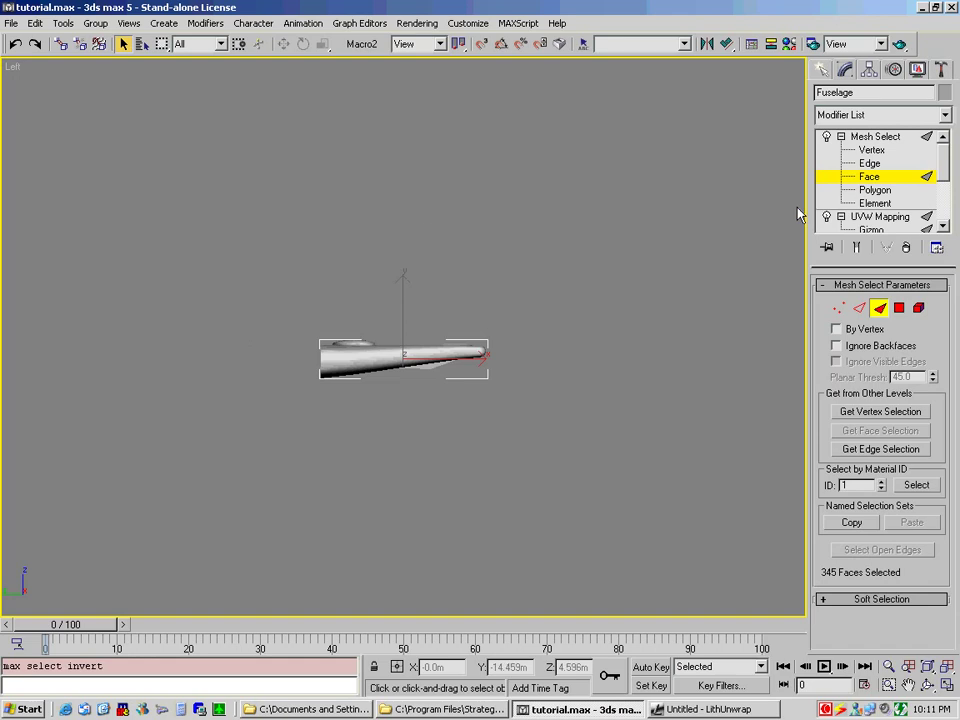
Step: Add a UVW Mapping modifier with Length and Width 12m, and select its Gizmo sub-object
{"action": "left_click", "coordinate": [946, 116]}
{"action": "left_click_drag", "start_coordinate": [946, 150], "coordinate": [950, 437]}
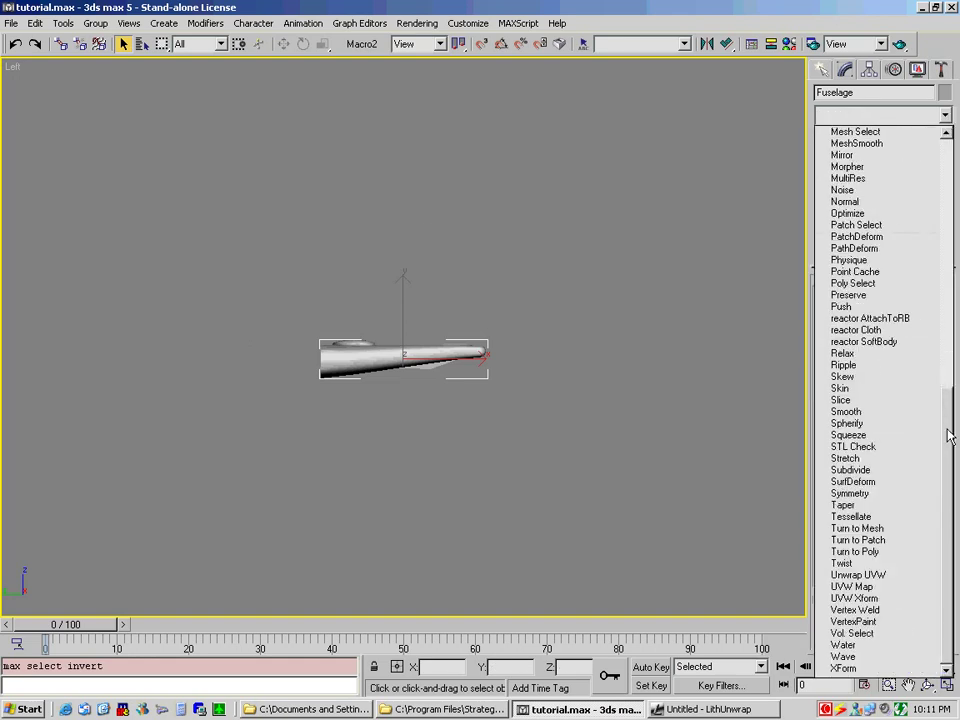
{"action": "left_click", "coordinate": [934, 587]}
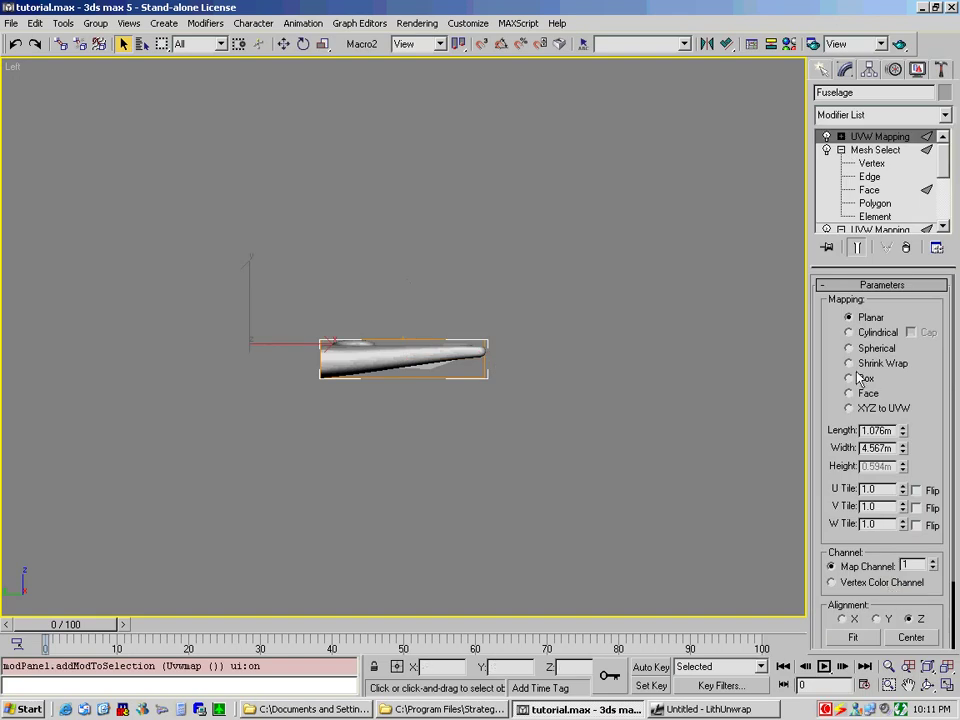
{"action": "left_click_drag", "start_coordinate": [893, 430], "coordinate": [833, 425]}
{"action": "type", "text": "12m"}
{"action": "key", "text": "Tab"}
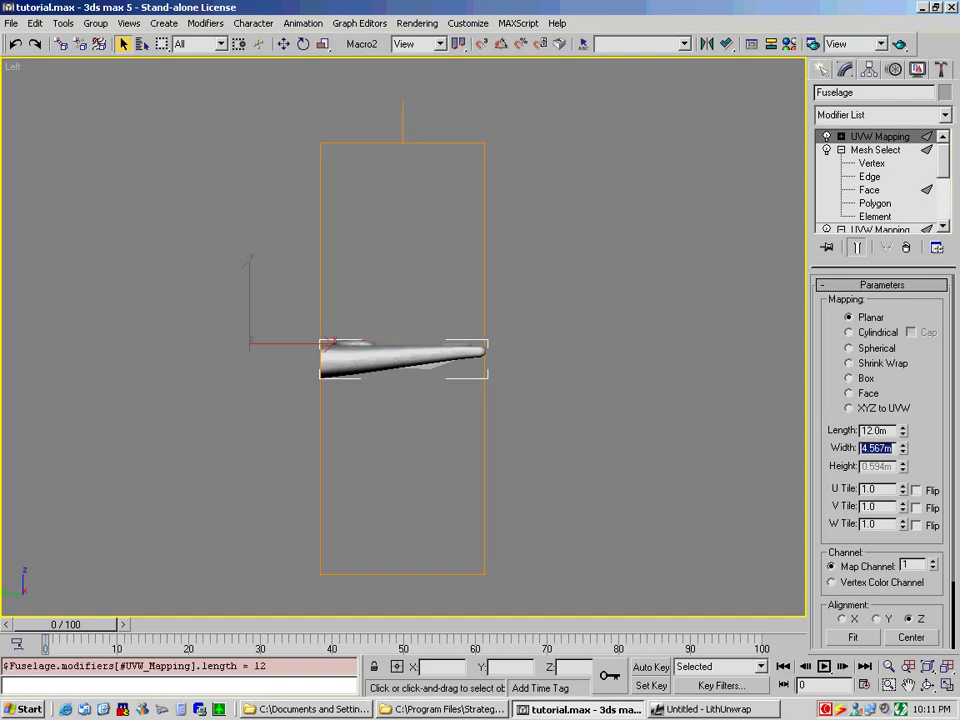
{"action": "type", "text": "12m"}
{"action": "key", "text": "Tab"}
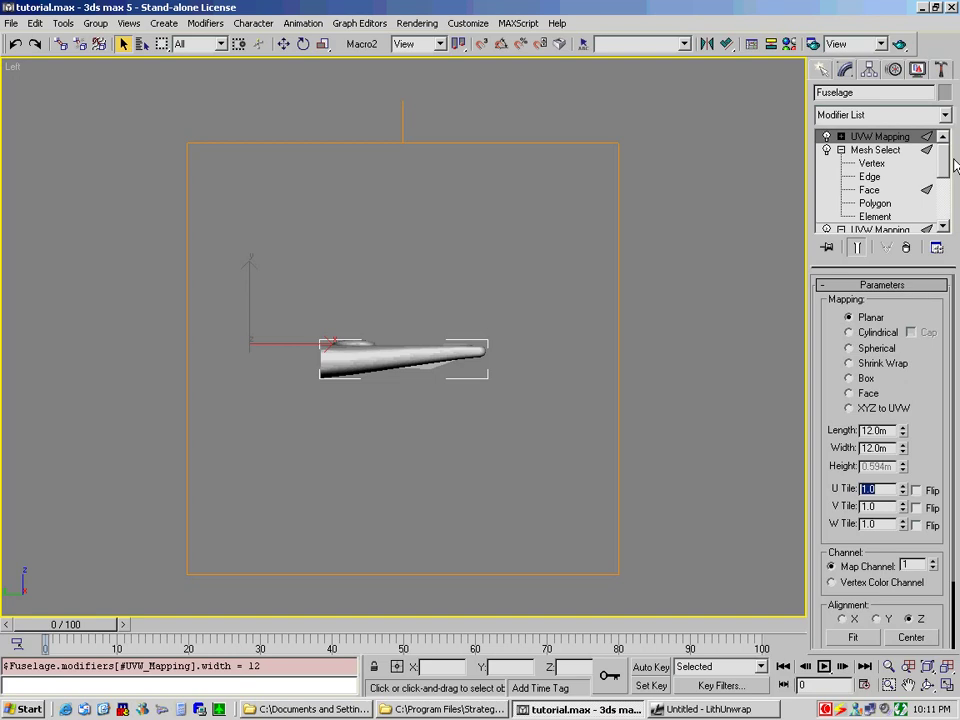
{"action": "left_click", "coordinate": [842, 136]}
{"action": "left_click", "coordinate": [870, 150]}
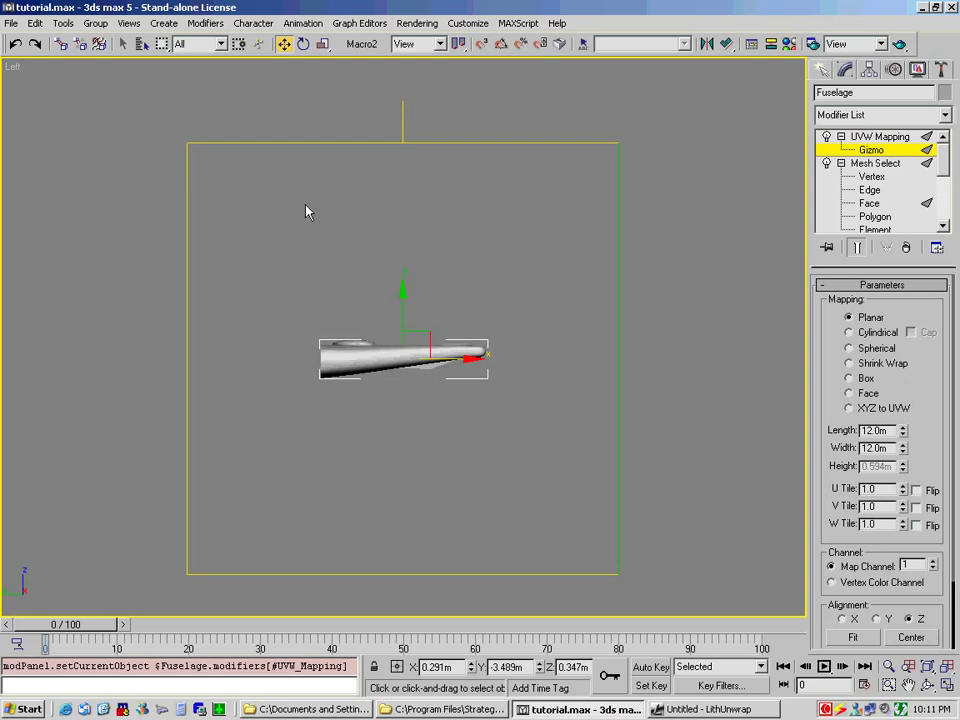
Step: Switch to Select and Rotate, try turning the mapping gizmo, then undo that rotation
{"action": "left_click", "coordinate": [304, 45]}
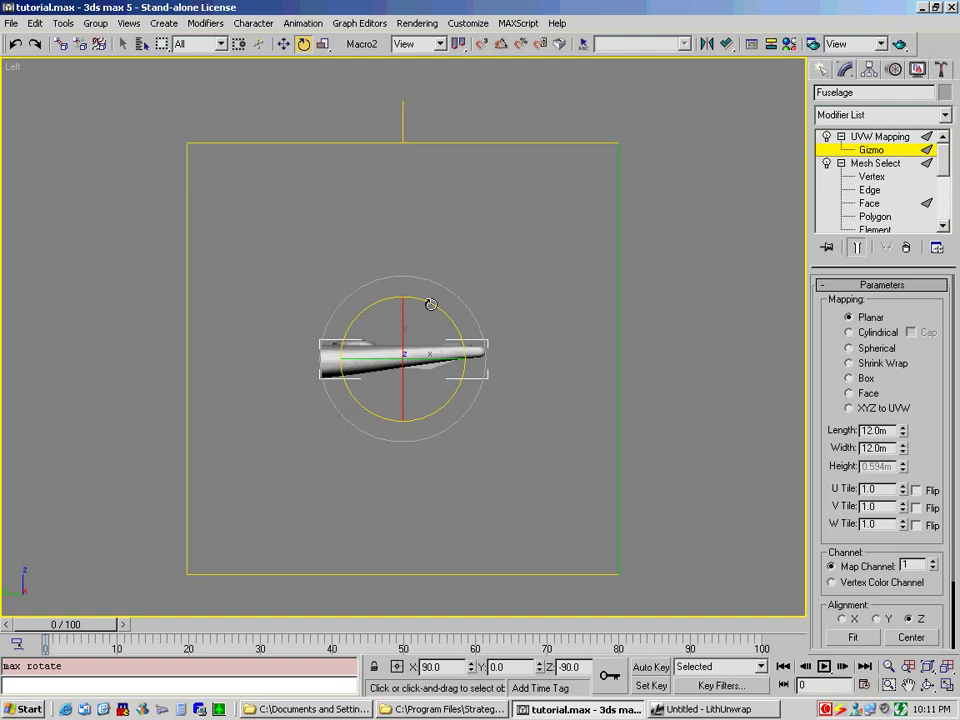
{"action": "left_click_drag", "start_coordinate": [430, 304], "coordinate": [40, 304]}
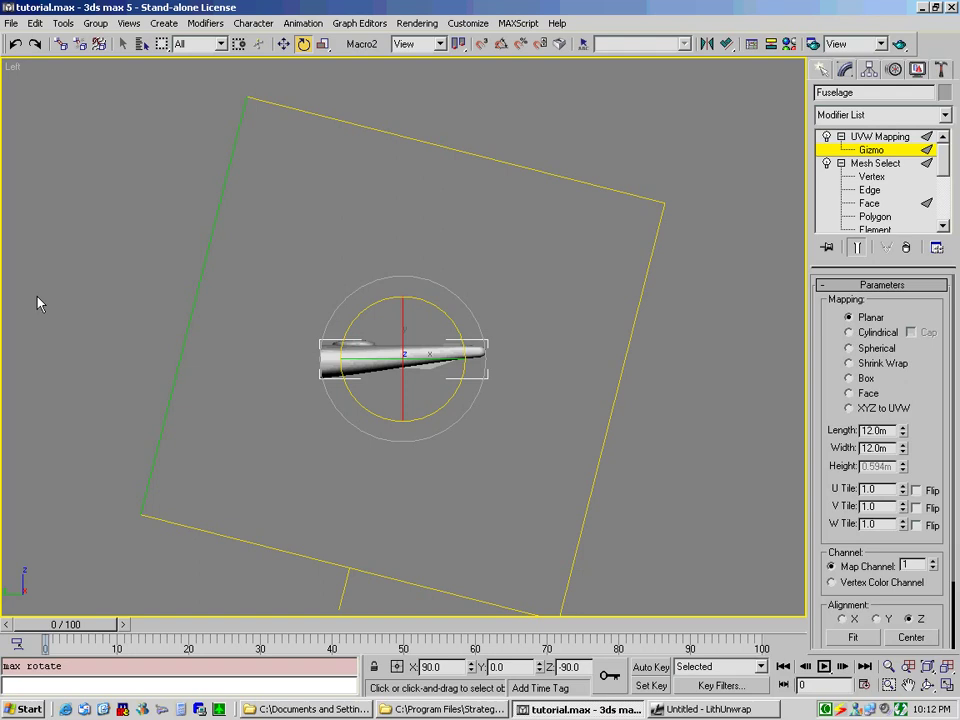
{"action": "key", "text": "ctrl+z"}
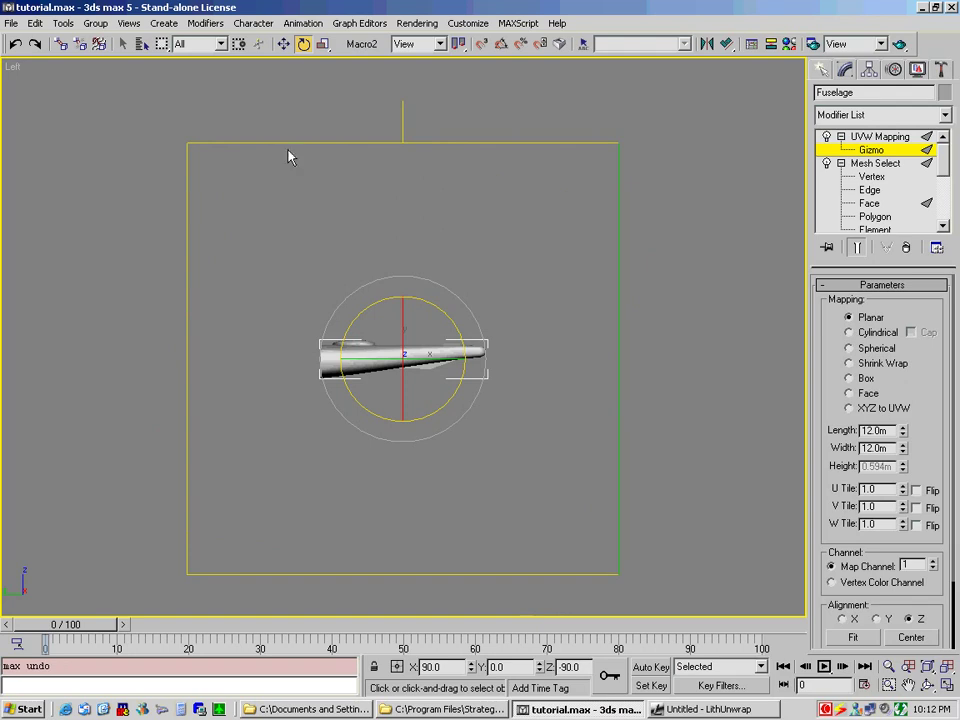
Step: Set the gizmo's absolute Z rotation to -90 in Rotate Transform Type-In, then close the dialog
{"action": "right_click", "coordinate": [304, 46]}
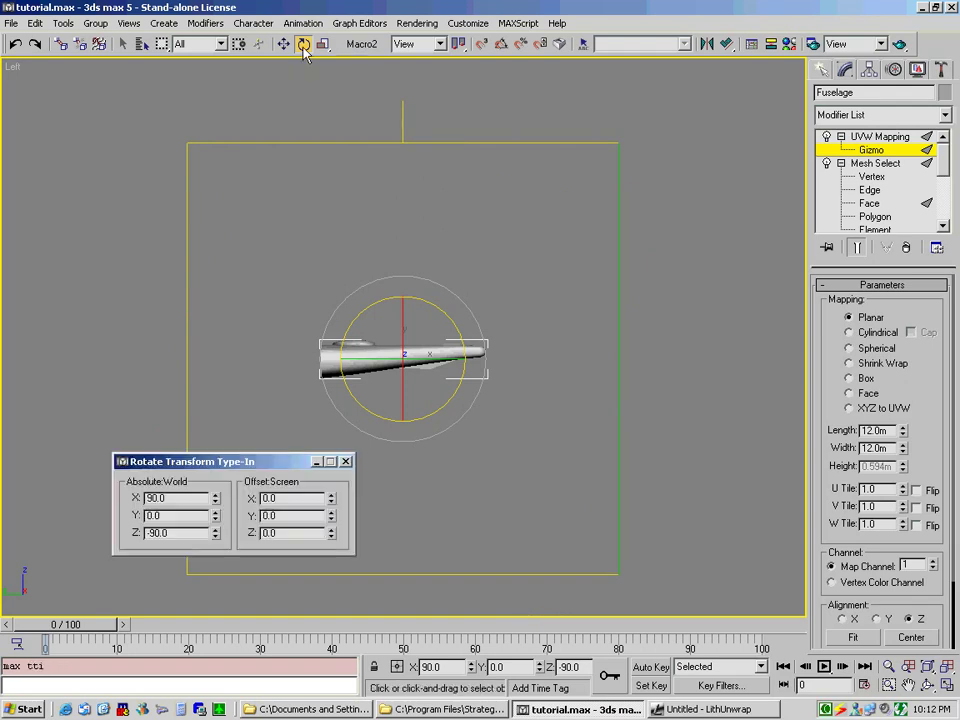
{"action": "left_click", "coordinate": [147, 532]}
{"action": "type", "text": "-"}
{"action": "key", "text": "Return"}
{"action": "type", "text": "90"}
{"action": "key", "text": "Tab"}
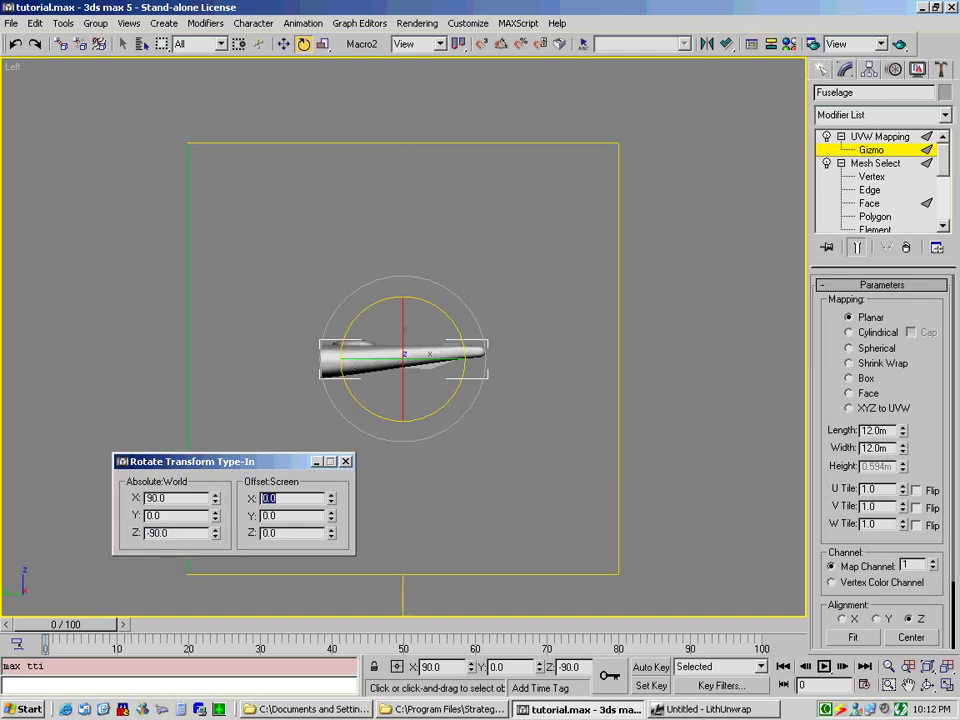
{"action": "left_click", "coordinate": [345, 461]}
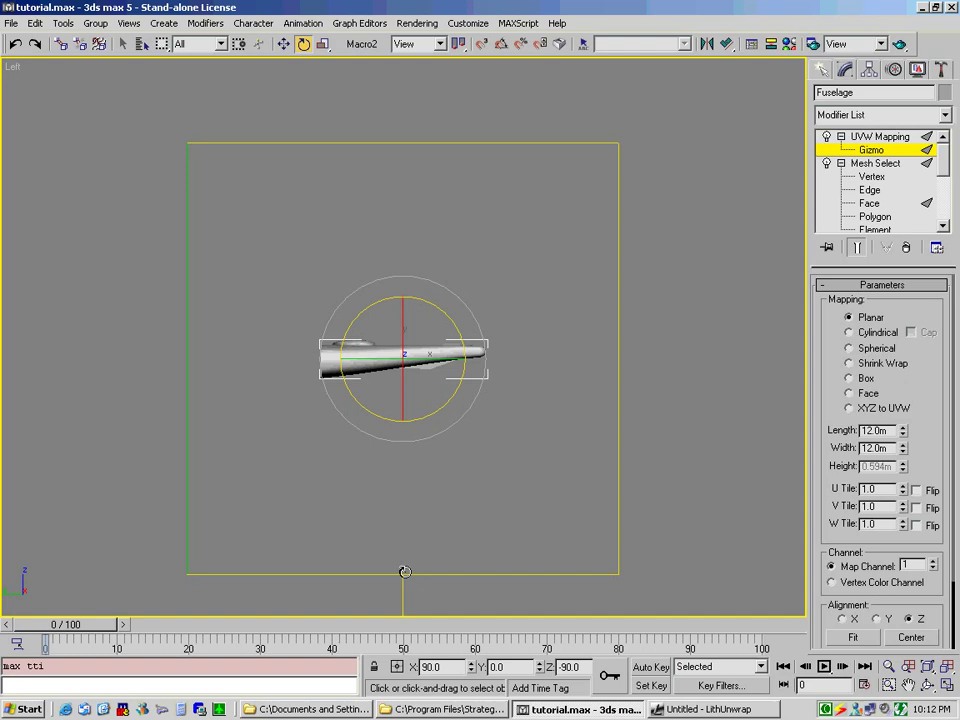
Step: Move the flipped gizmo down, then up and right so its edge lines up with the fuselage's end
{"action": "left_click", "coordinate": [285, 45]}
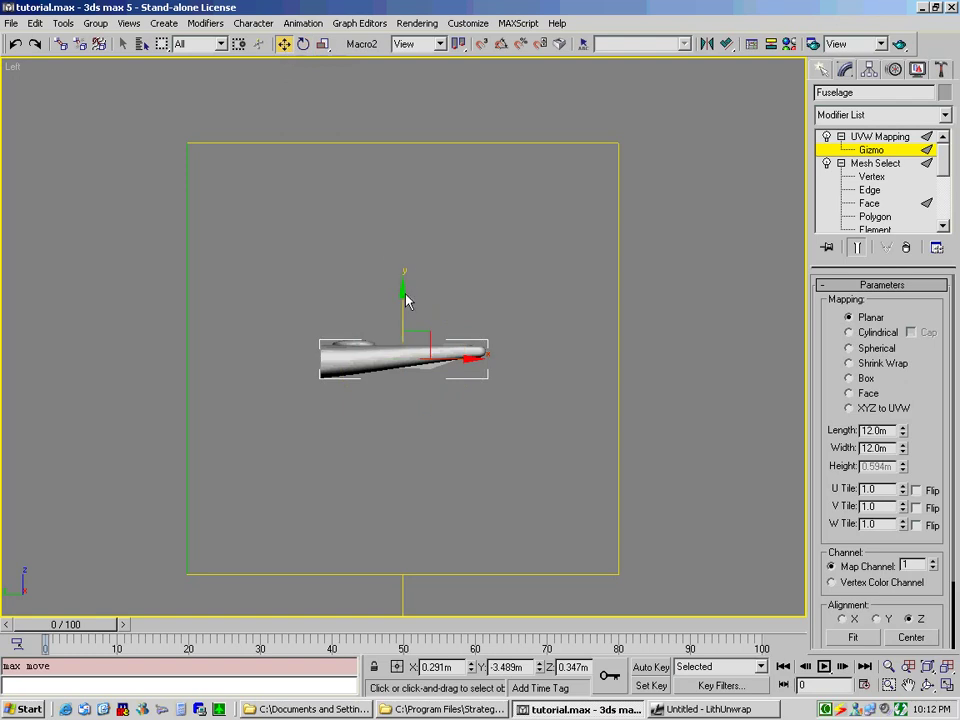
{"action": "left_click_drag", "start_coordinate": [402, 295], "coordinate": [402, 471]}
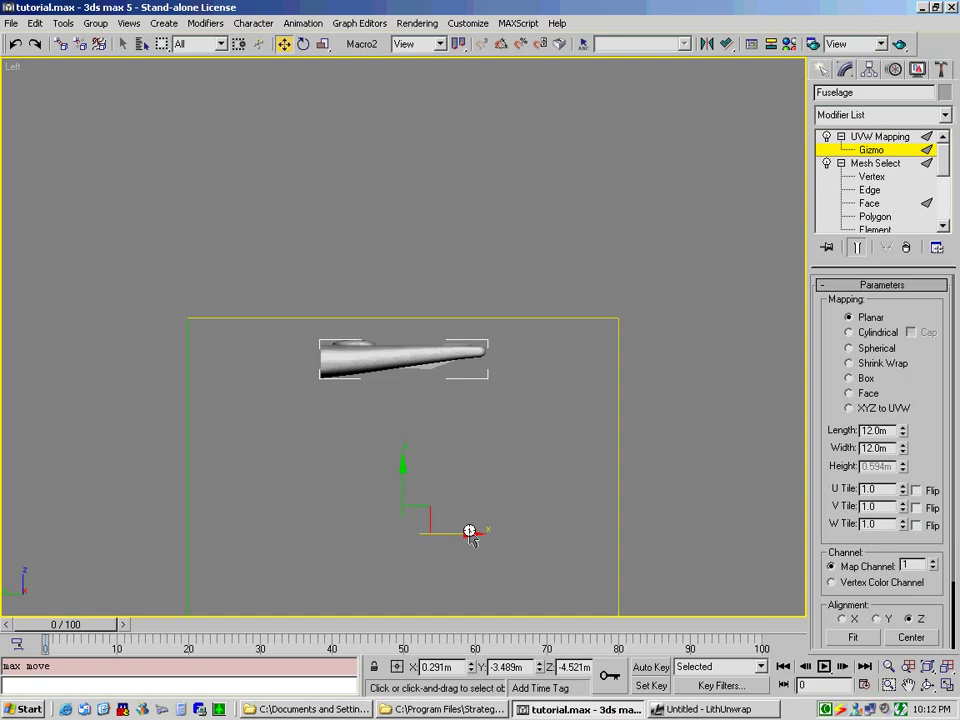
{"action": "mouse_move", "coordinate": [469, 531]}
{"action": "left_mouse_down"}
{"action": "mouse_move", "coordinate": [589, 535]}
{"action": "mouse_move", "coordinate": [470, 535]}
{"action": "left_mouse_up"}
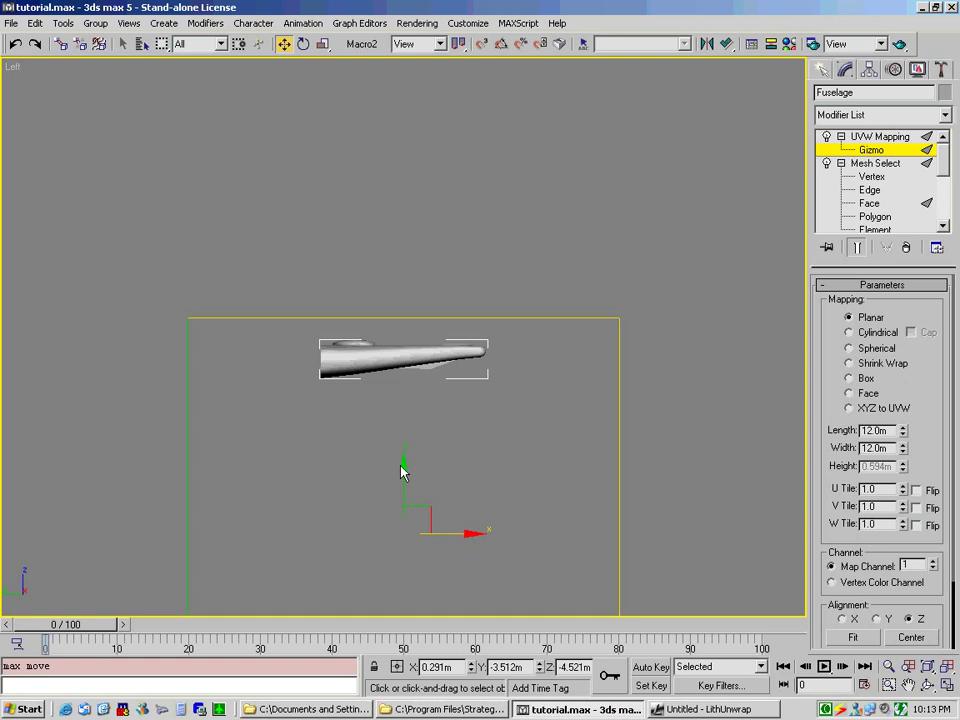
{"action": "left_click_drag", "start_coordinate": [403, 462], "coordinate": [403, 107]}
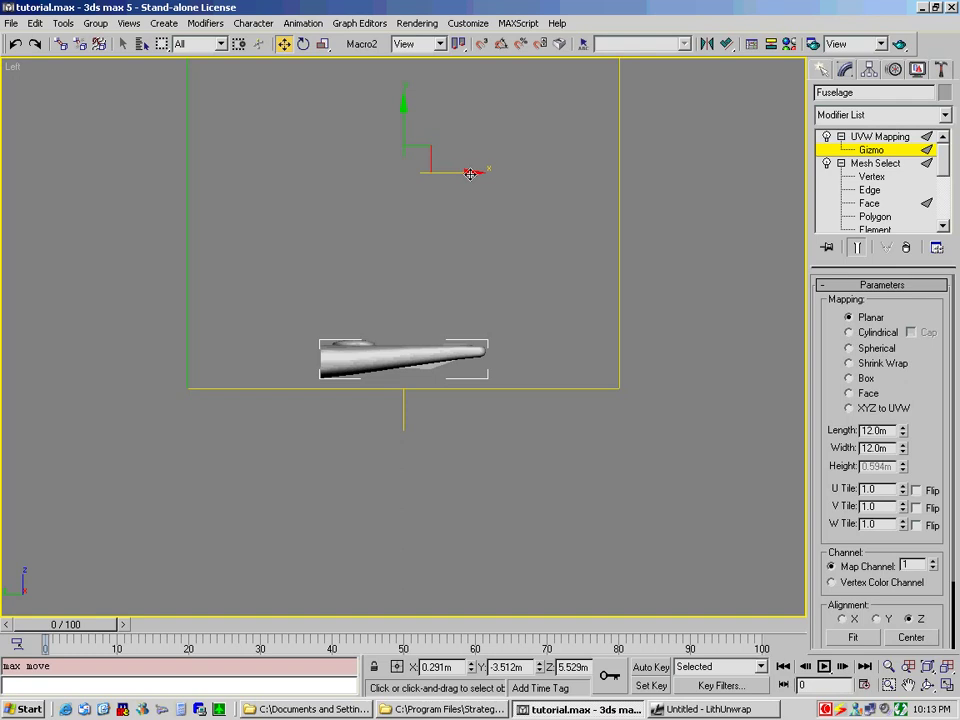
{"action": "left_click_drag", "start_coordinate": [470, 174], "coordinate": [589, 174]}
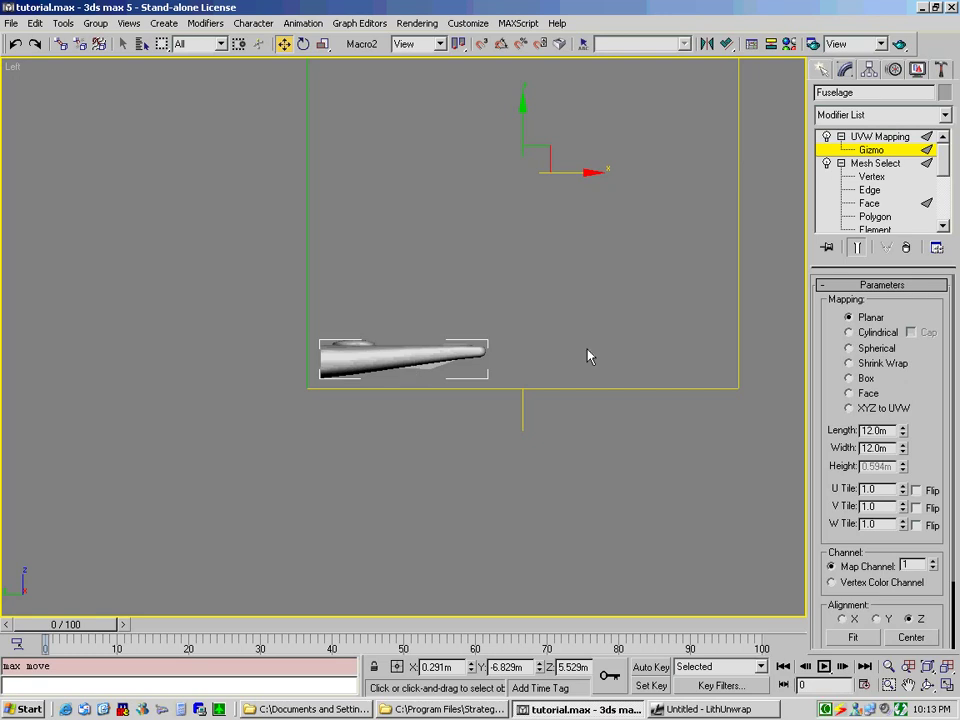
Step: Export the selected Fuselage as fuselage.3DS into A37, replacing the old file and preserving texture coordinates
{"action": "left_click", "coordinate": [11, 23]}
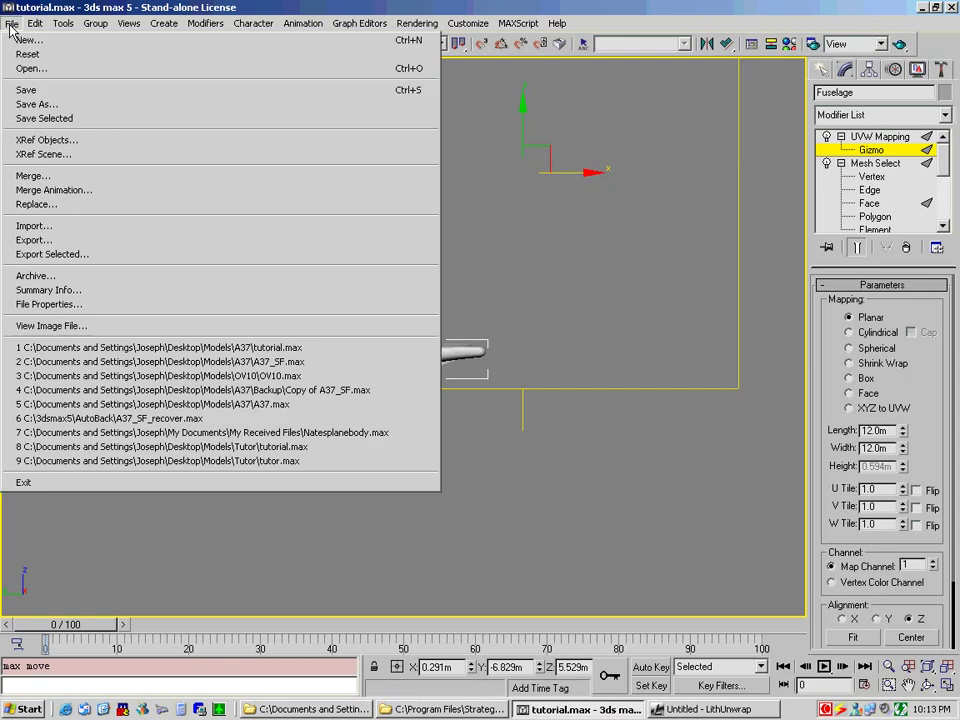
{"action": "left_click", "coordinate": [57, 255]}
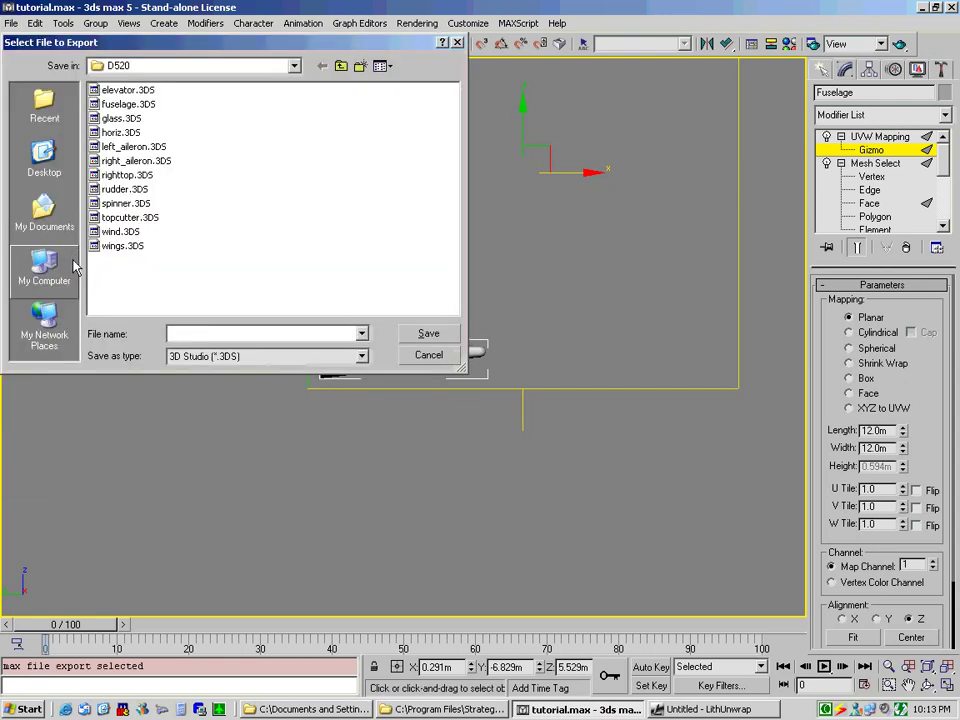
{"action": "left_click", "coordinate": [341, 65]}
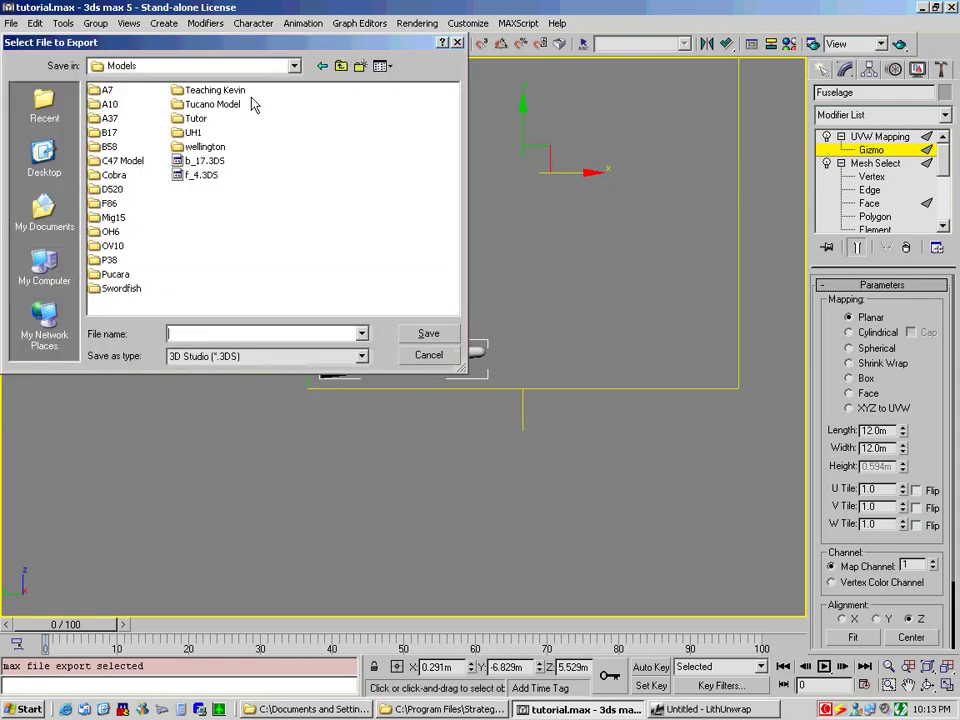
{"action": "double_click", "coordinate": [108, 118]}
{"action": "left_click", "coordinate": [203, 333]}
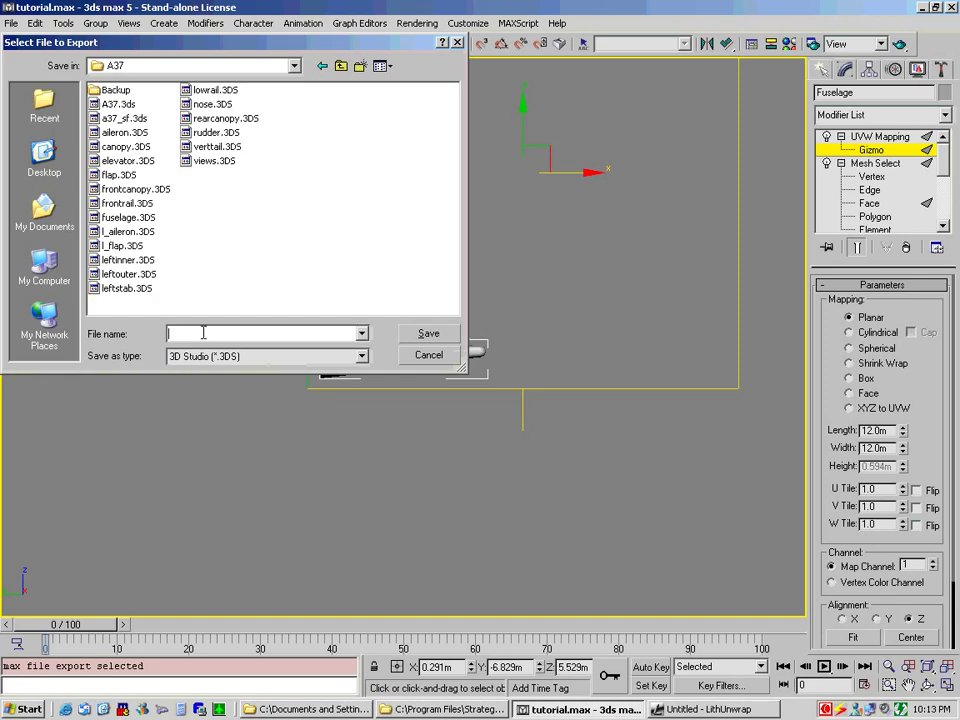
{"action": "type", "text": "fuselage"}
{"action": "key", "text": "Return"}
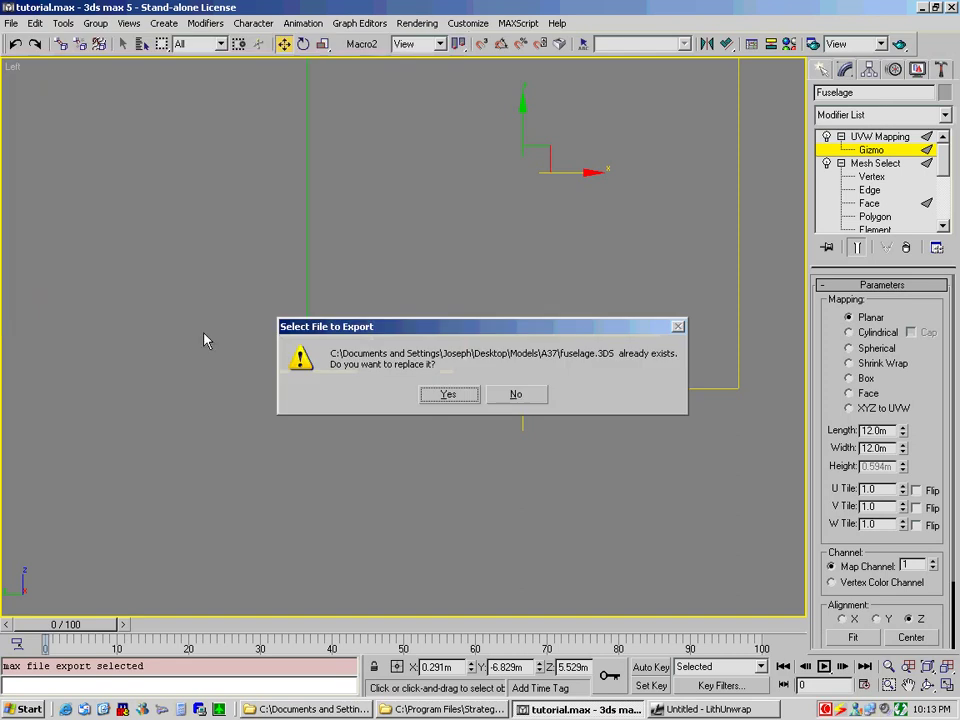
{"action": "left_click", "coordinate": [450, 396]}
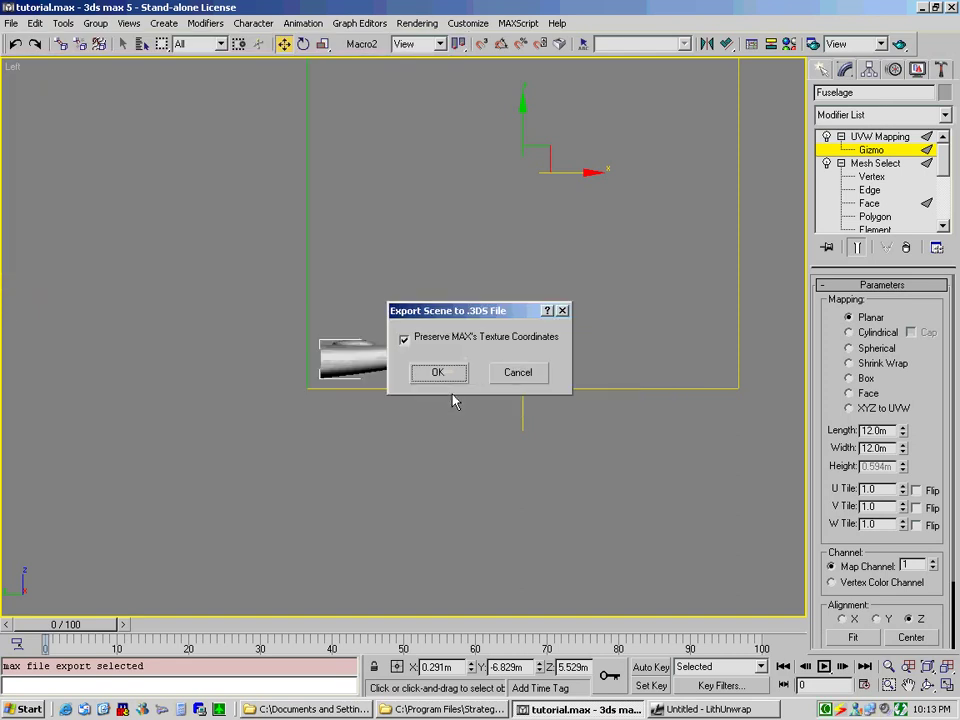
{"action": "left_click", "coordinate": [446, 381]}
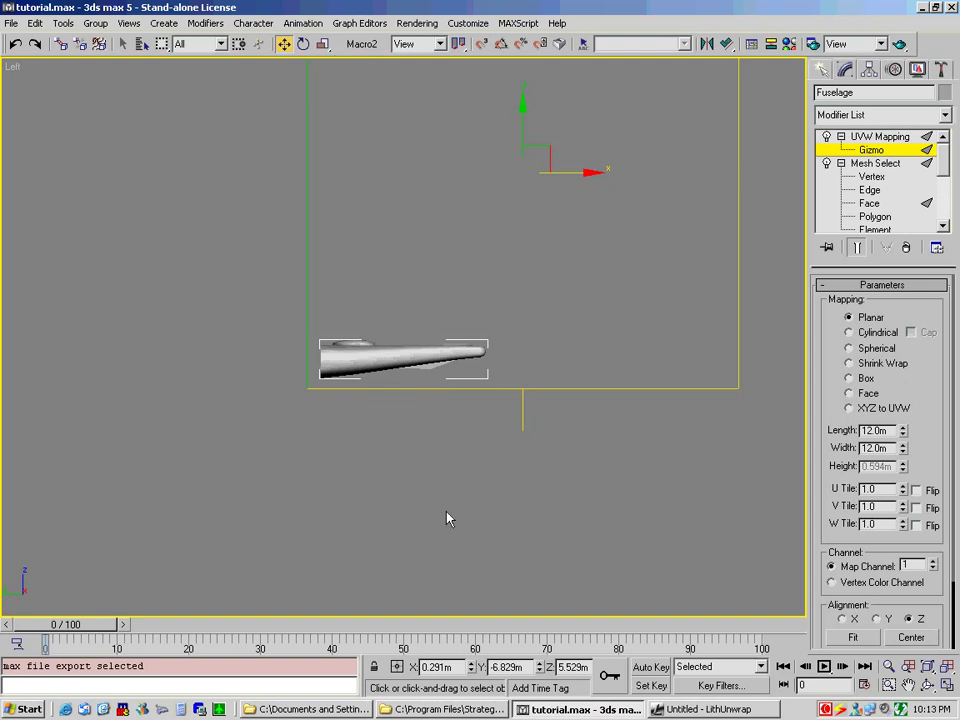
Step: In LithUnwrap, open fuselage.3DS from the A37 folder via File > Model > Open
{"action": "left_click", "coordinate": [683, 710]}
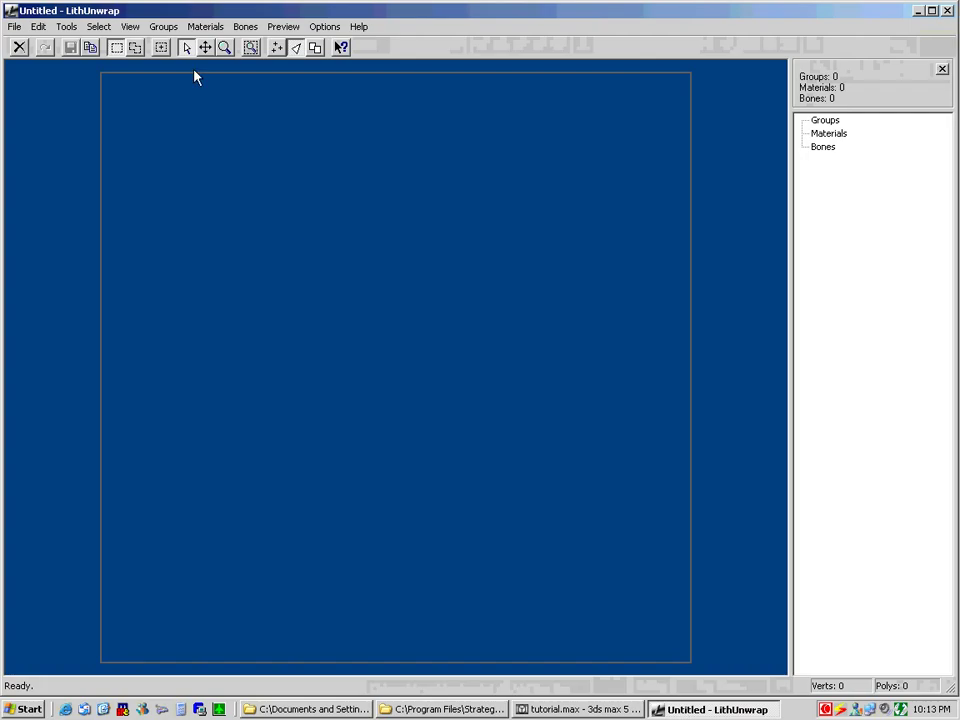
{"action": "left_click", "coordinate": [14, 28]}
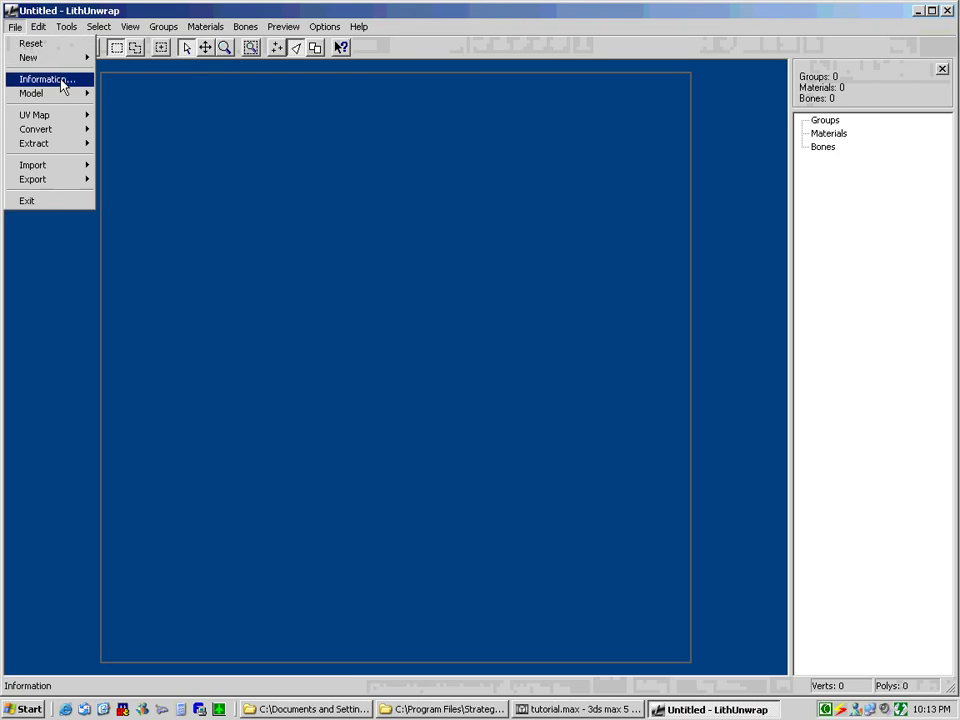
{"action": "mouse_move", "coordinate": [64, 94]}
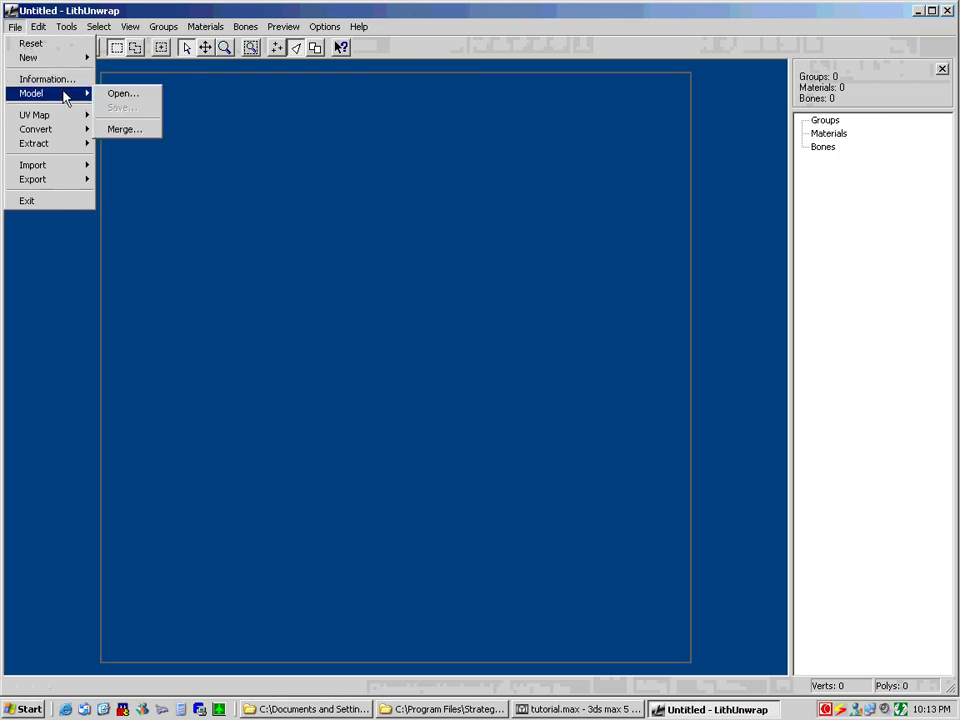
{"action": "left_click", "coordinate": [118, 95]}
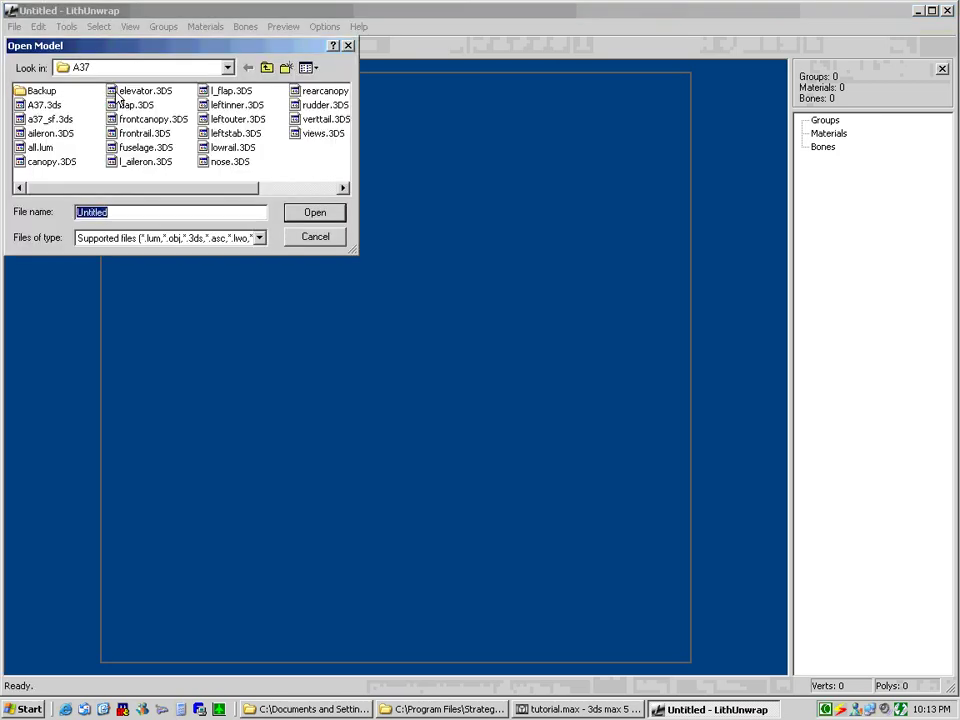
{"action": "left_click", "coordinate": [132, 151]}
{"action": "double_click", "coordinate": [132, 152]}
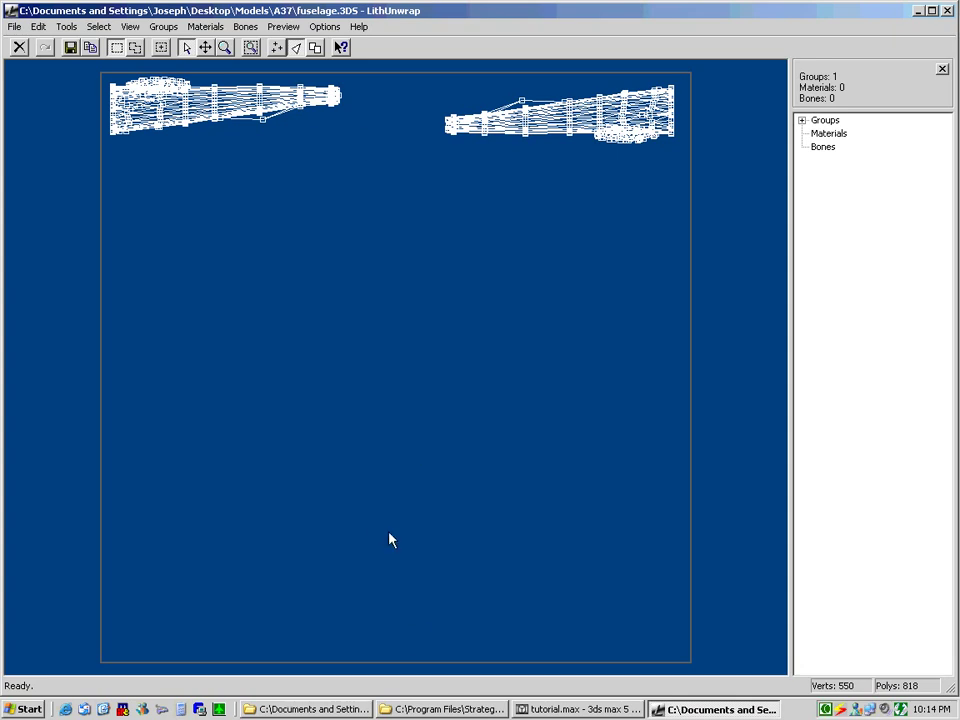
Step: Back in 3ds max, exit gizmo editing, clear the selection and unhide all aircraft parts
{"action": "left_click", "coordinate": [577, 709]}
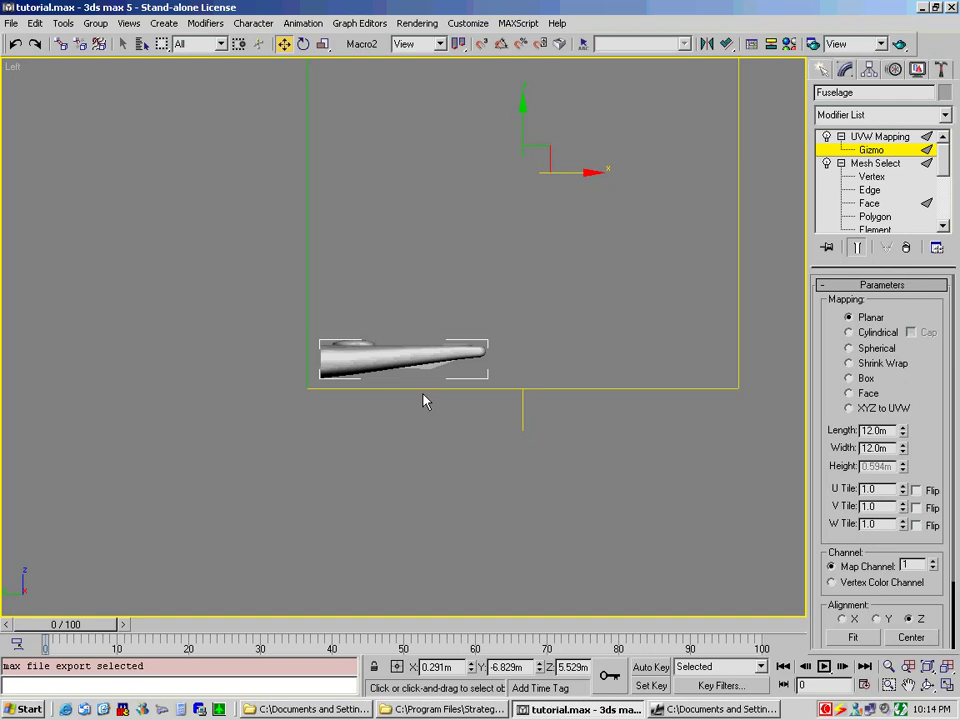
{"action": "left_click", "coordinate": [861, 137]}
{"action": "left_click", "coordinate": [767, 246]}
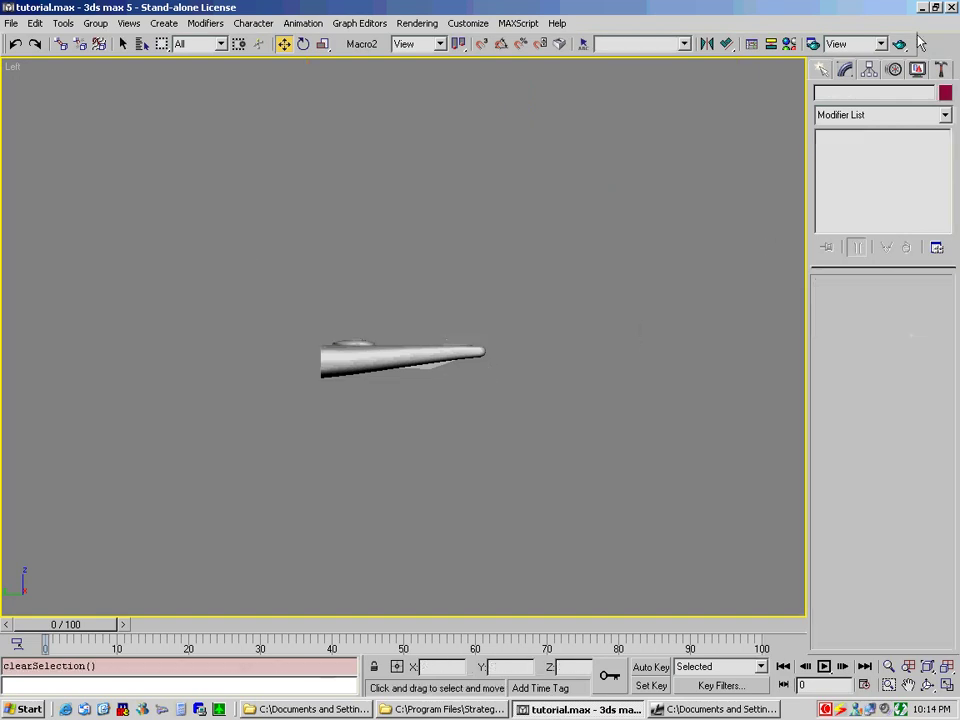
{"action": "left_click", "coordinate": [917, 69]}
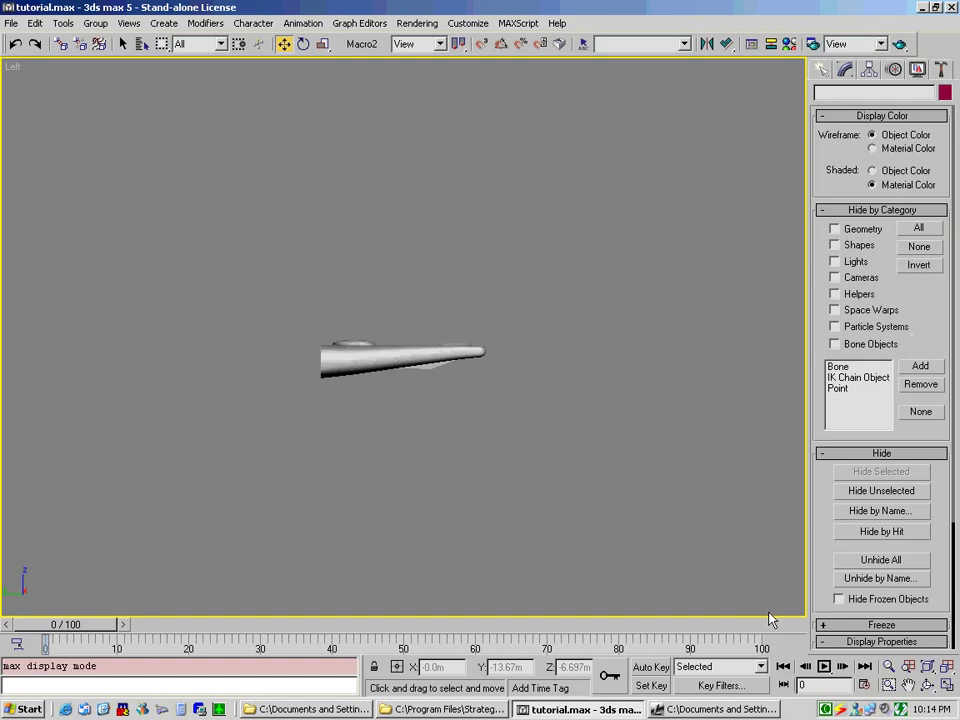
{"action": "left_click", "coordinate": [857, 578]}
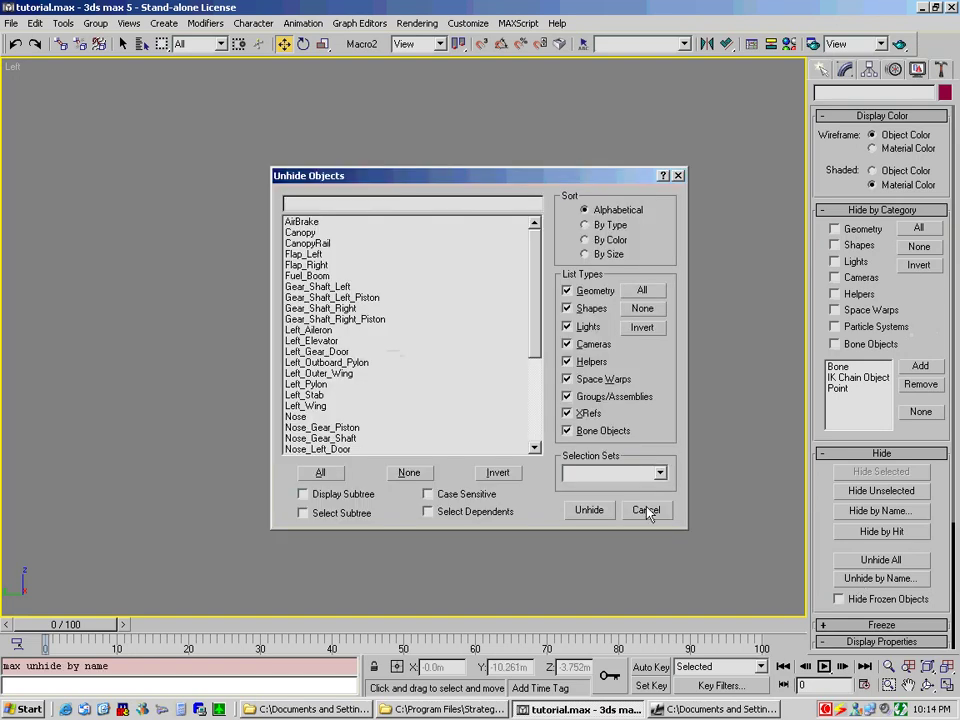
{"action": "left_click", "coordinate": [644, 509]}
{"action": "left_click", "coordinate": [866, 561]}
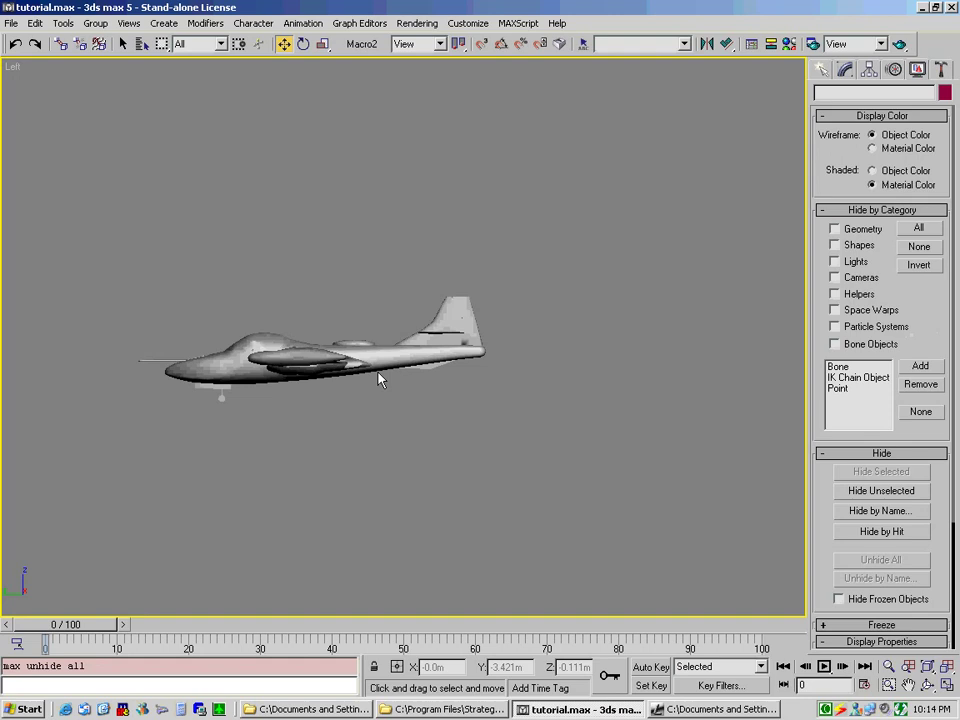
Step: Isolate the Nose, frame it in Top view with Zoom Extents All, then return to LithUnwrap
{"action": "left_click", "coordinate": [234, 376]}
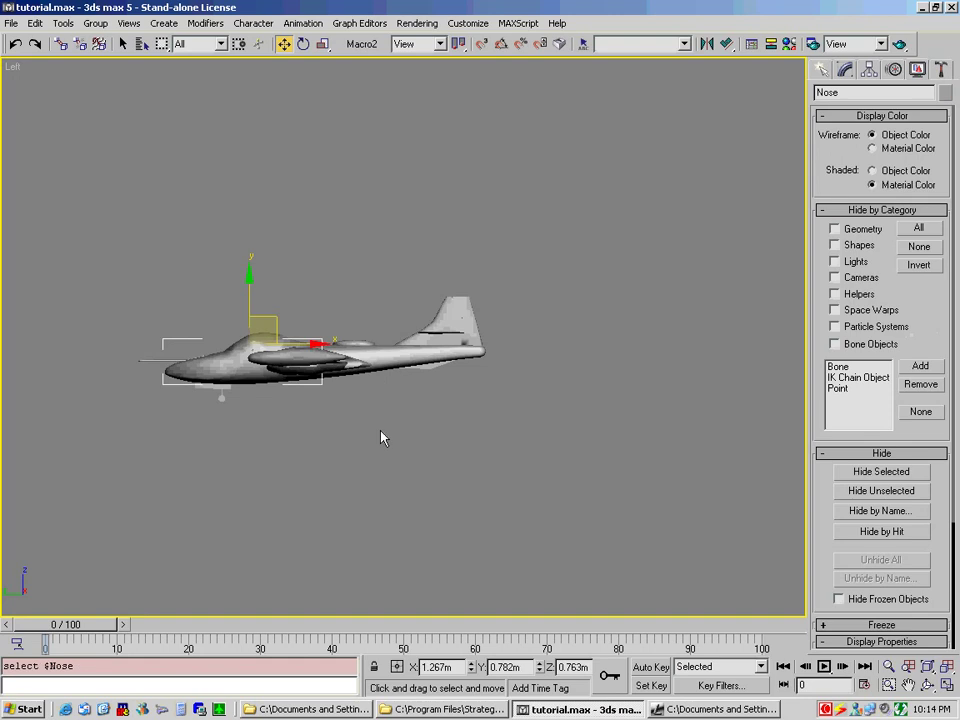
{"action": "left_click", "coordinate": [868, 491]}
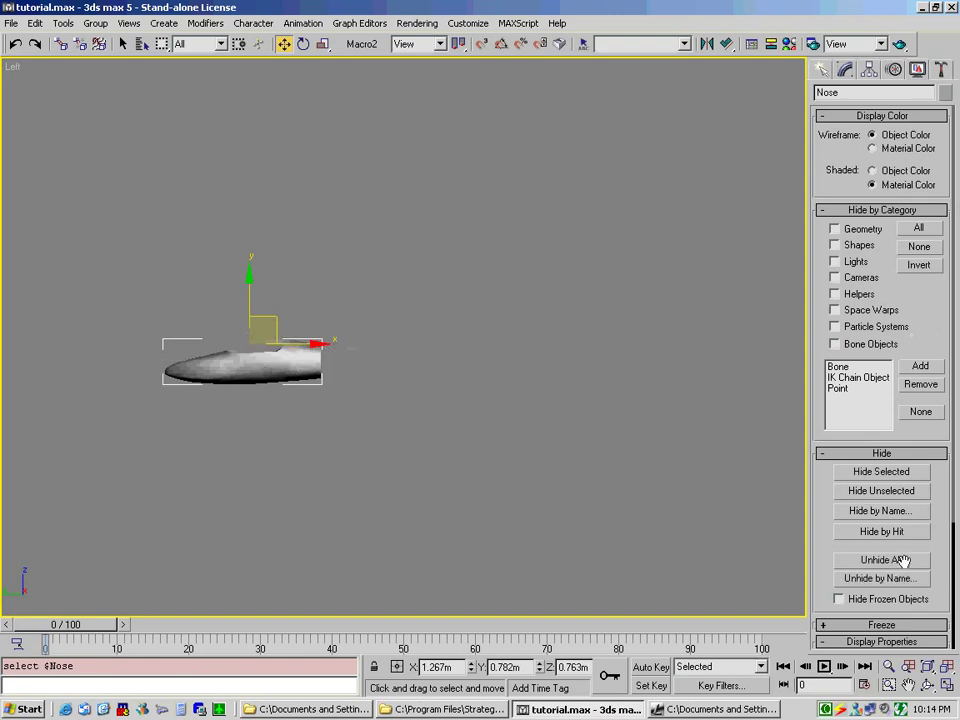
{"action": "key", "text": "ctrl+r"}
{"action": "left_click_drag", "start_coordinate": [364, 336], "coordinate": [497, 373]}
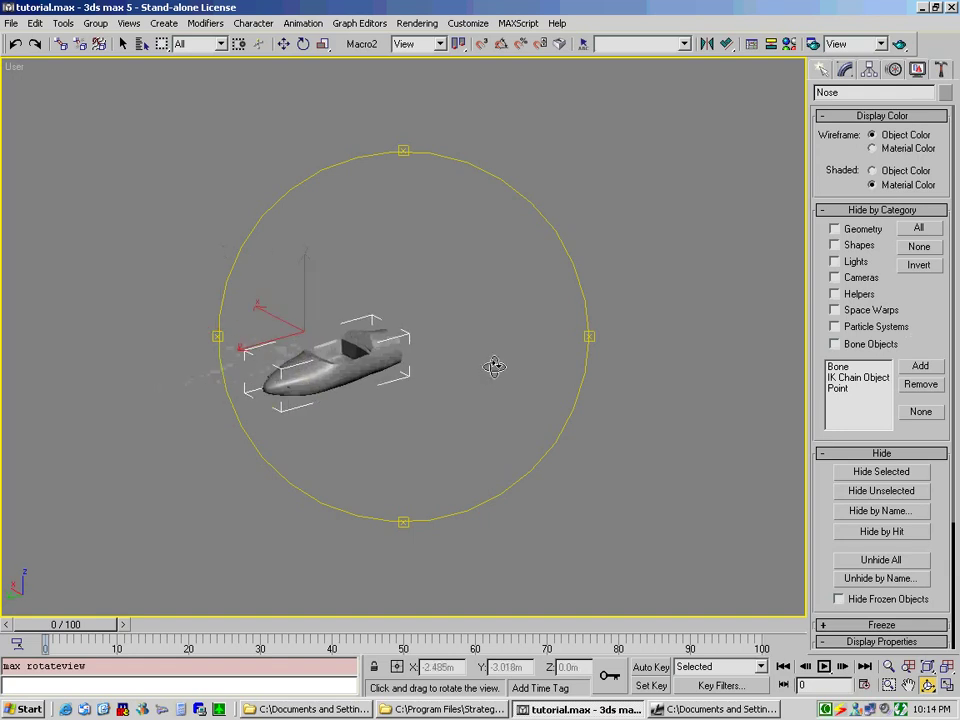
{"action": "key", "text": "t"}
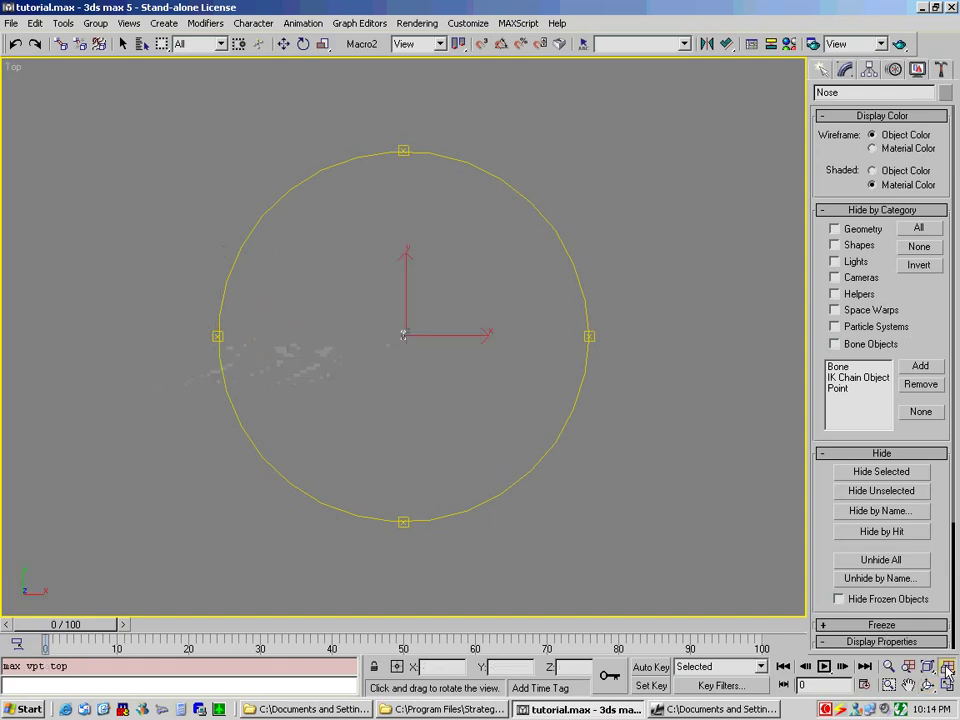
{"action": "key", "text": "ctrl+shift+z"}
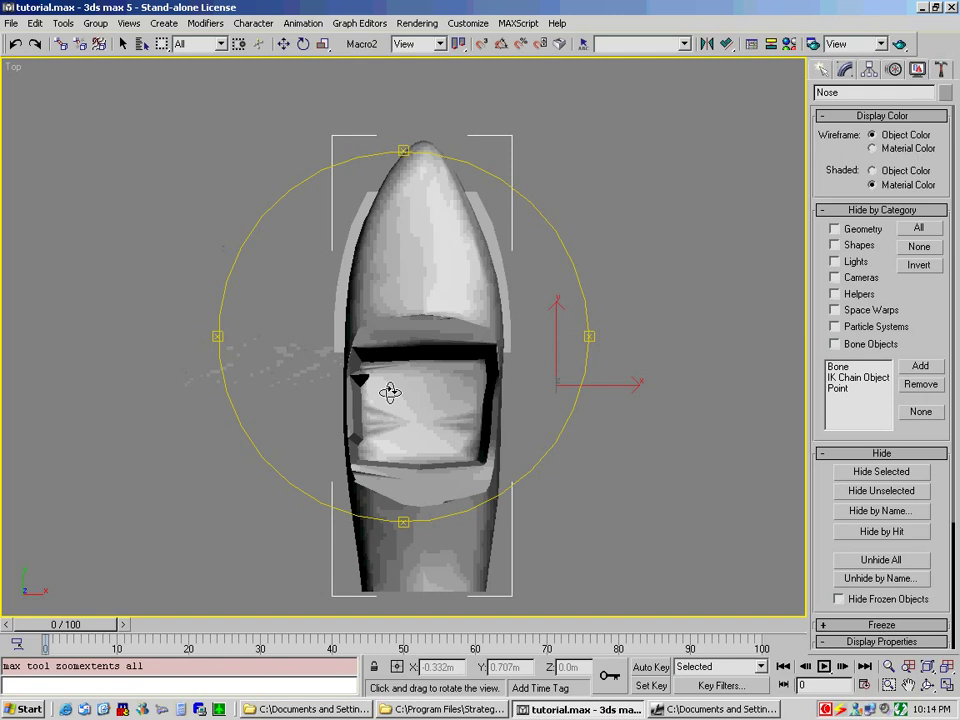
{"action": "left_click", "coordinate": [680, 707]}
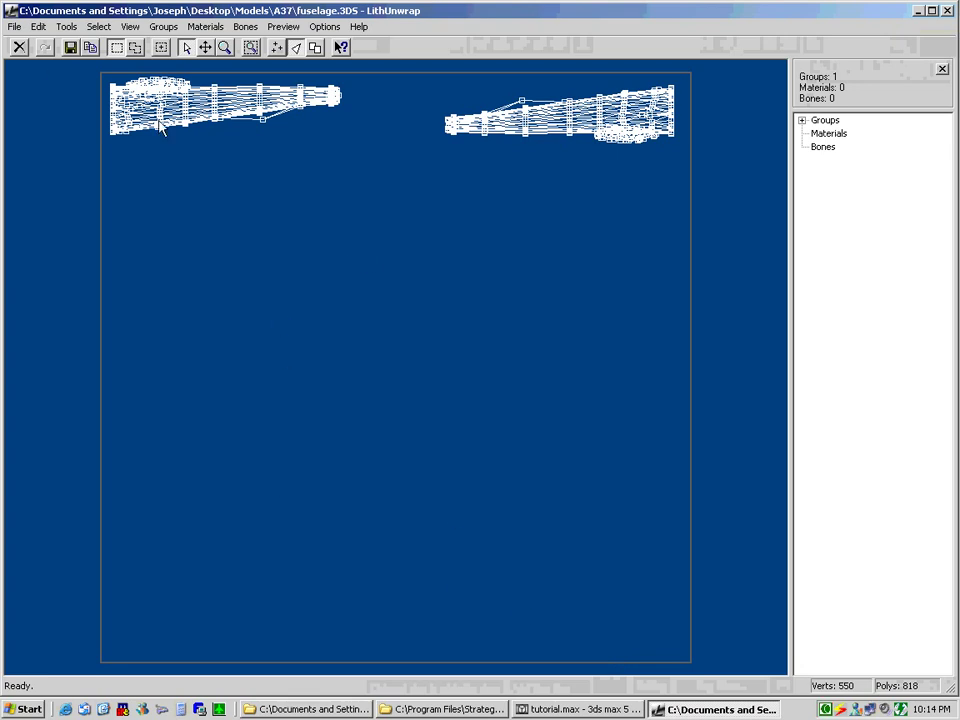
Step: Save the UV map as tutorial.bmp, keeping Color with 2048×2048 dimensions
{"action": "left_click", "coordinate": [14, 28]}
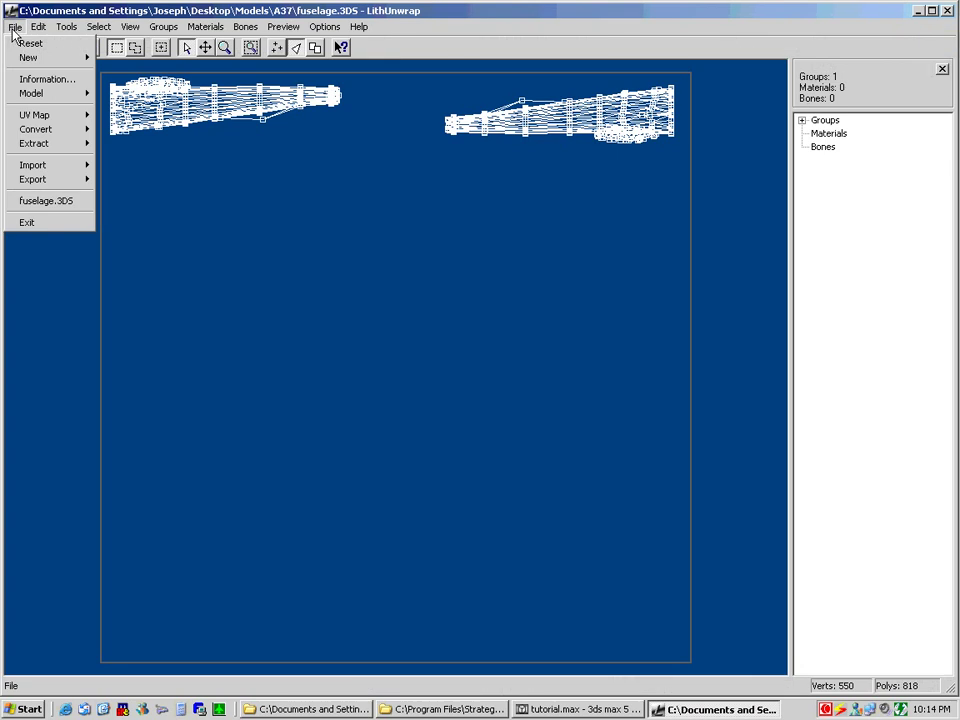
{"action": "mouse_move", "coordinate": [66, 116]}
{"action": "left_click", "coordinate": [121, 115]}
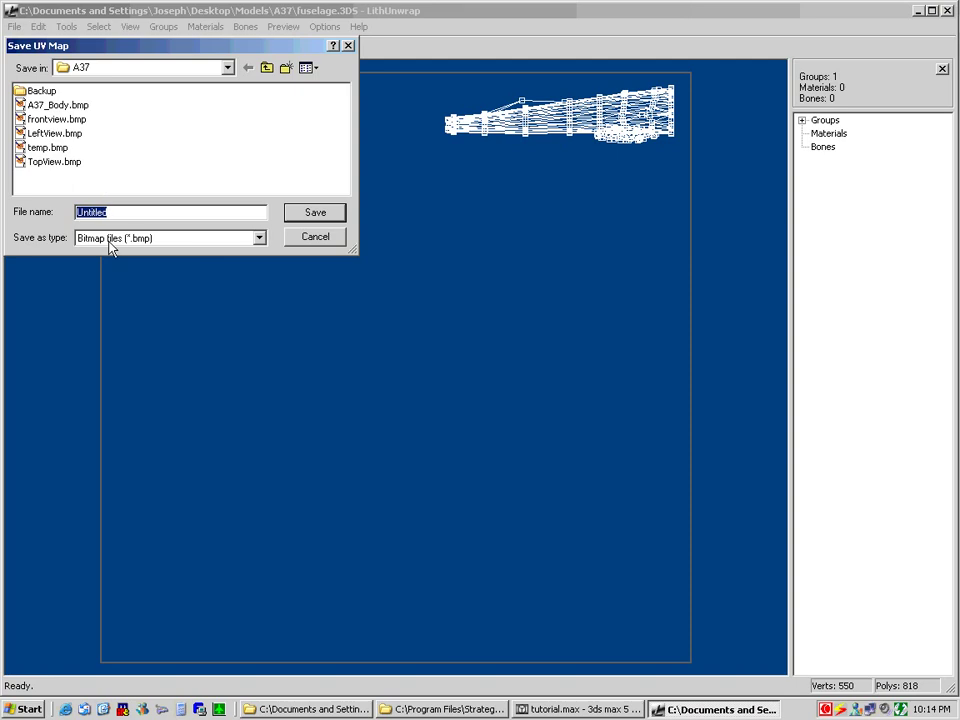
{"action": "type", "text": "tutorial"}
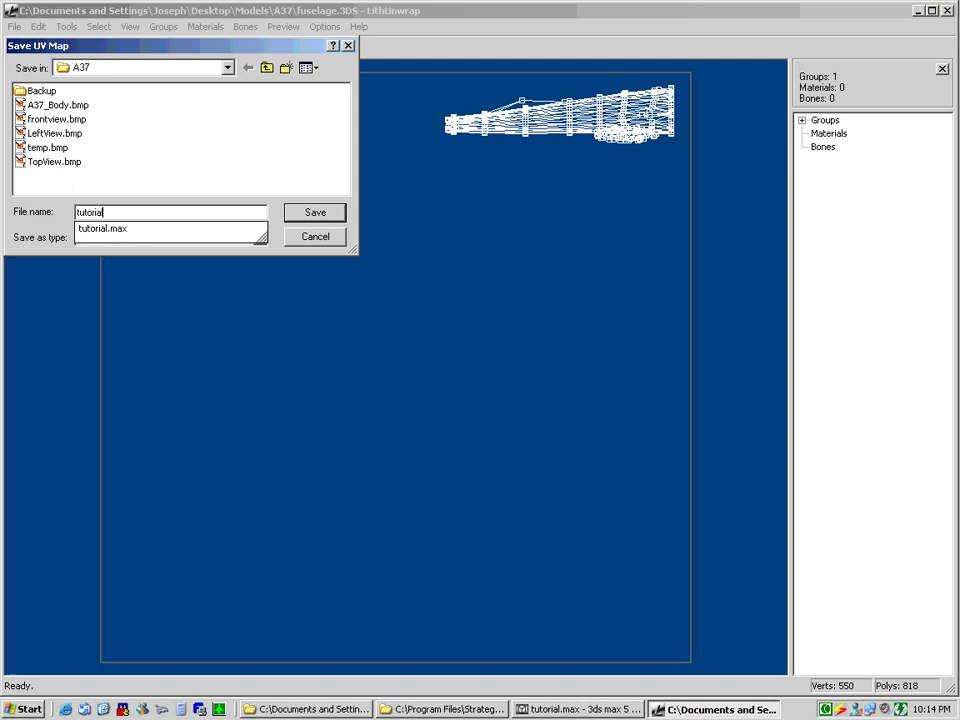
{"action": "type", "text": ".bmp"}
{"action": "key", "text": "Return"}
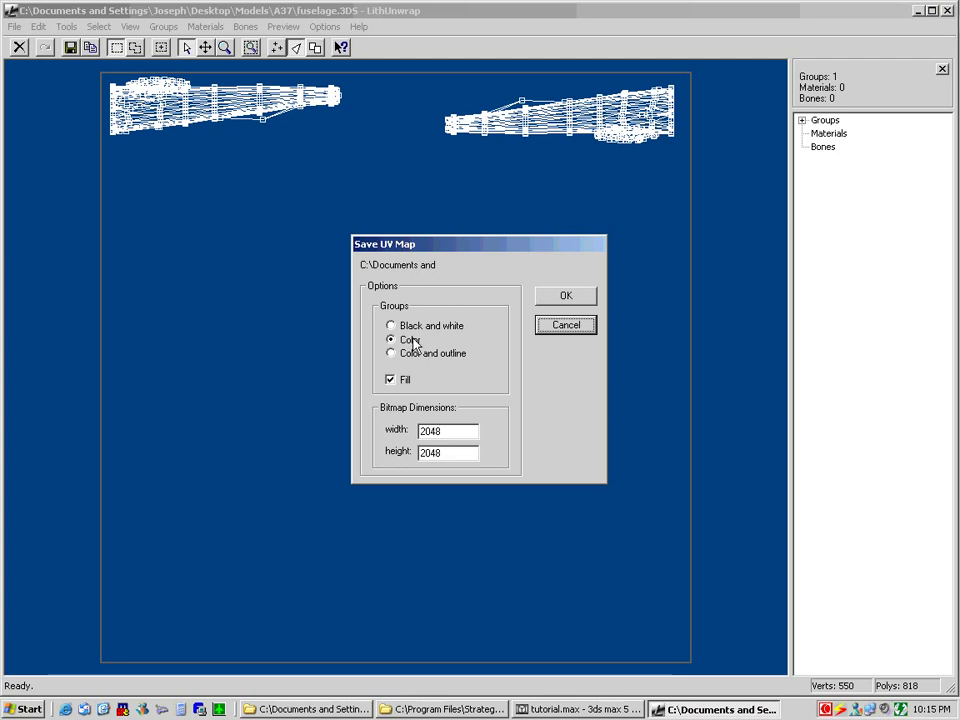
{"action": "left_click", "coordinate": [565, 296]}
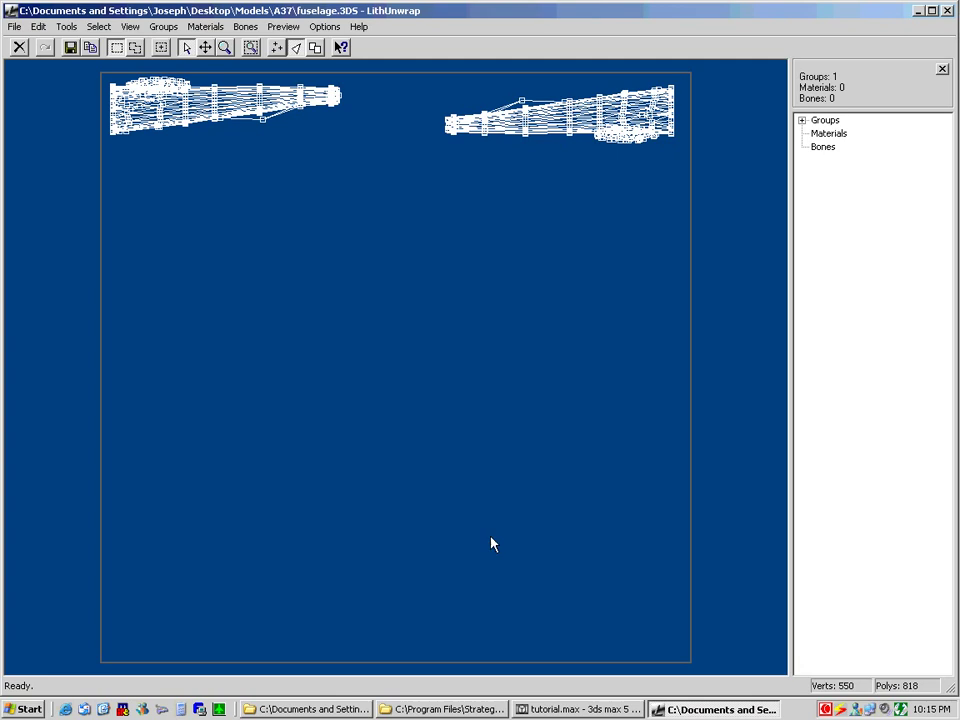
Step: Back in the 3ds max scene, unhide all objects and orbit the view toward the tail
{"action": "left_click", "coordinate": [548, 709]}
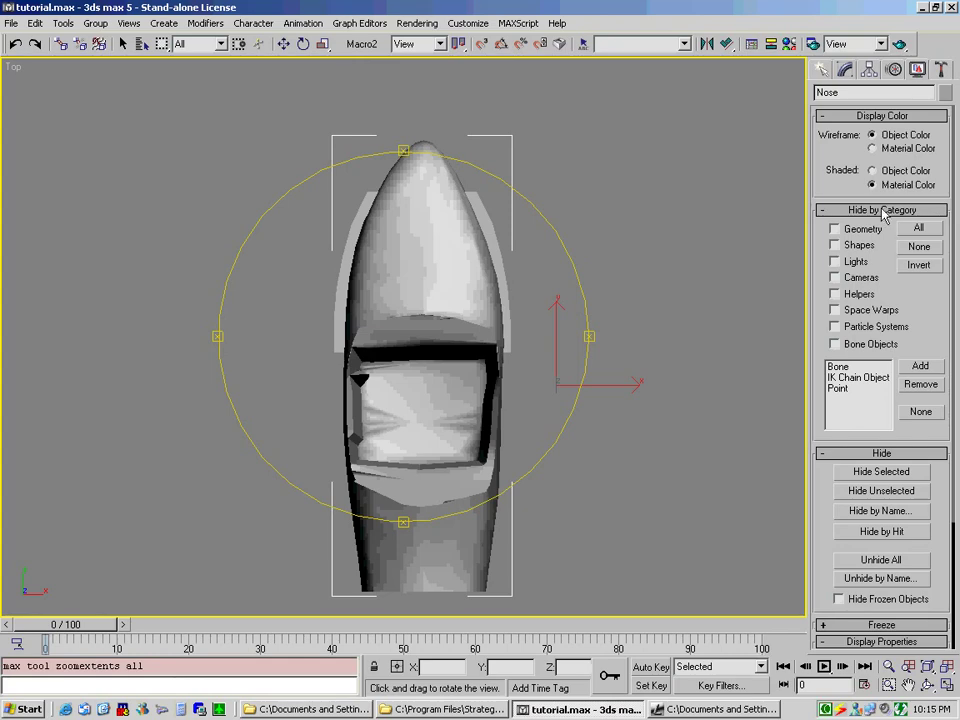
{"action": "left_click", "coordinate": [866, 560]}
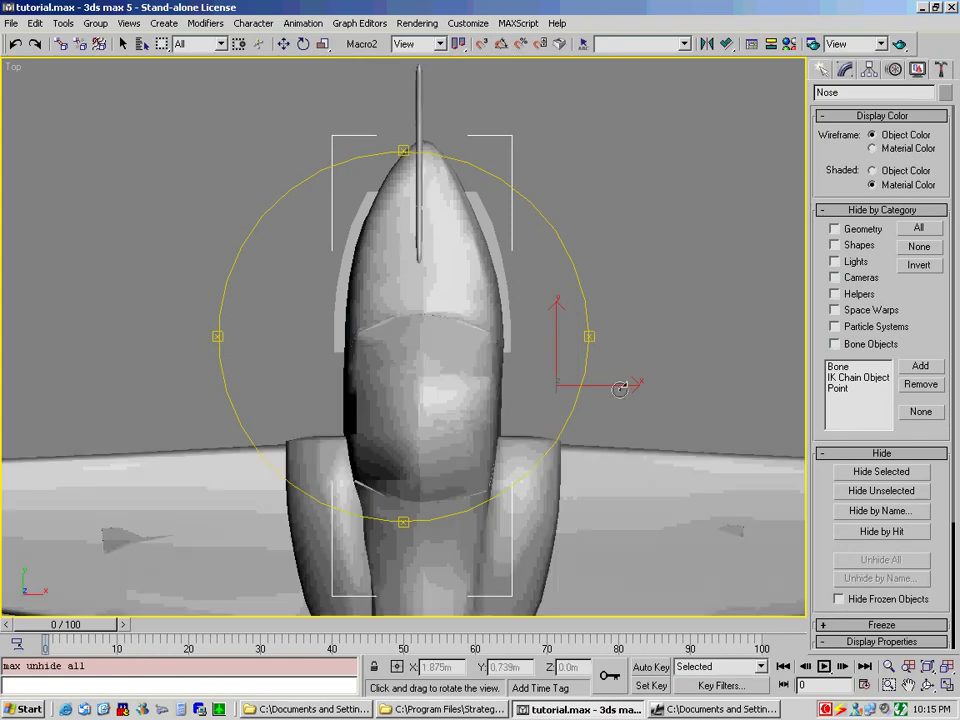
{"action": "left_click_drag", "start_coordinate": [610, 422], "coordinate": [497, 332]}
Step: Select the Fuselage, hide all unselected objects, and zoom extents to fit it
{"action": "key", "text": "w"}
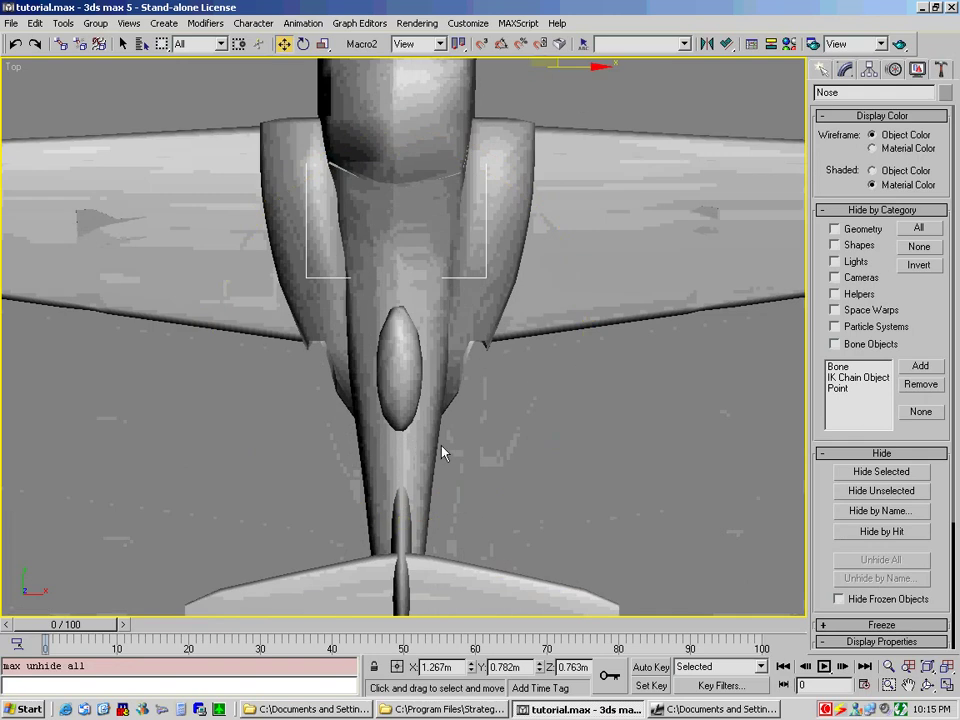
{"action": "left_click", "coordinate": [424, 449]}
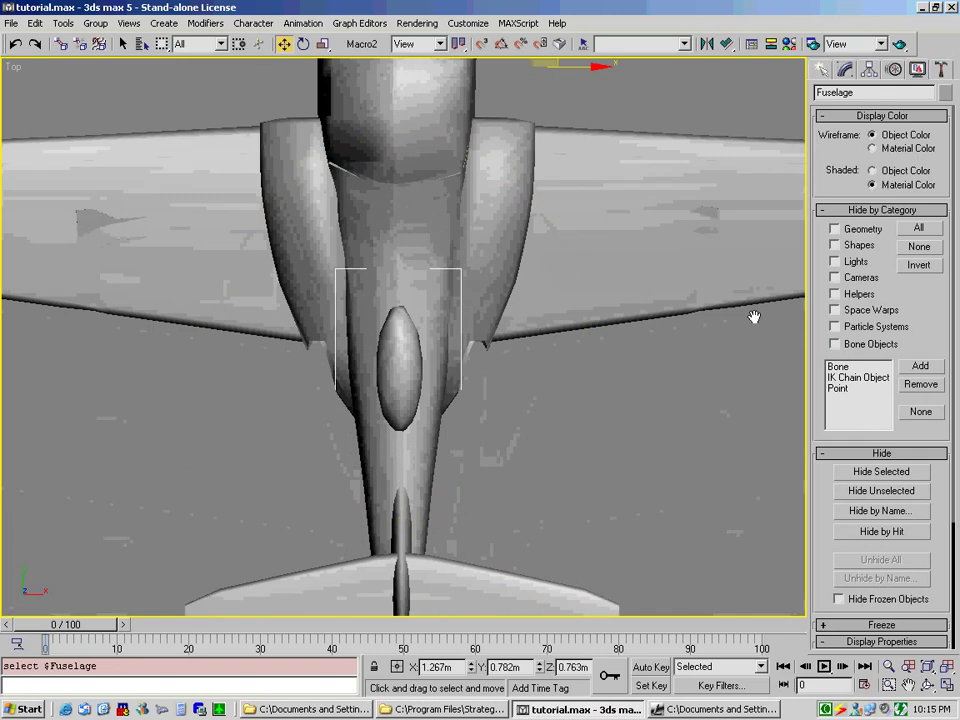
{"action": "left_click", "coordinate": [882, 490]}
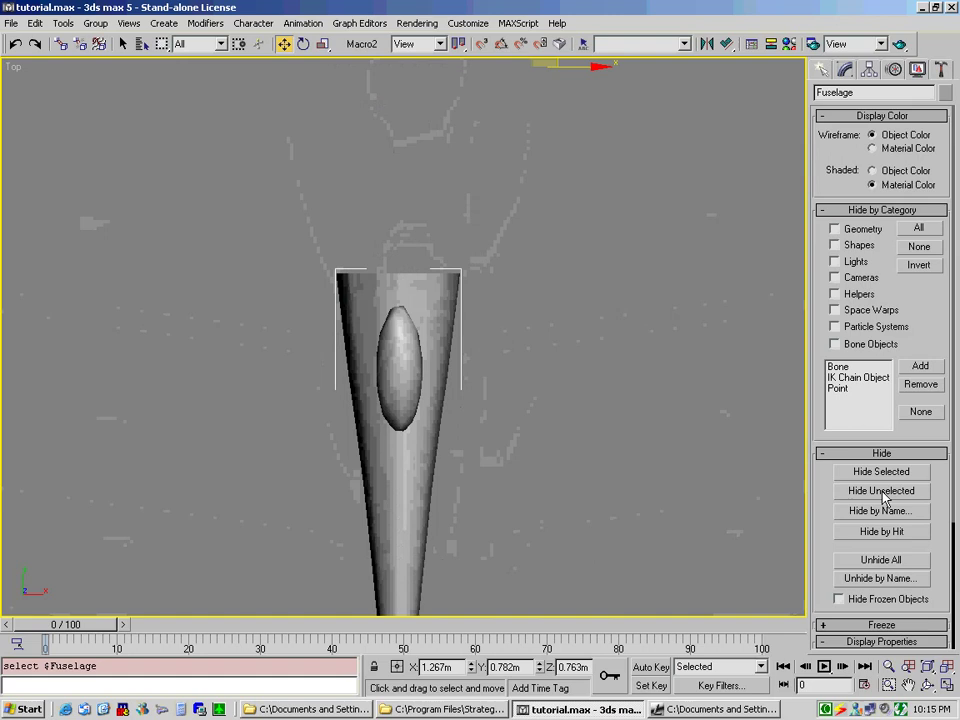
{"action": "left_click", "coordinate": [948, 667]}
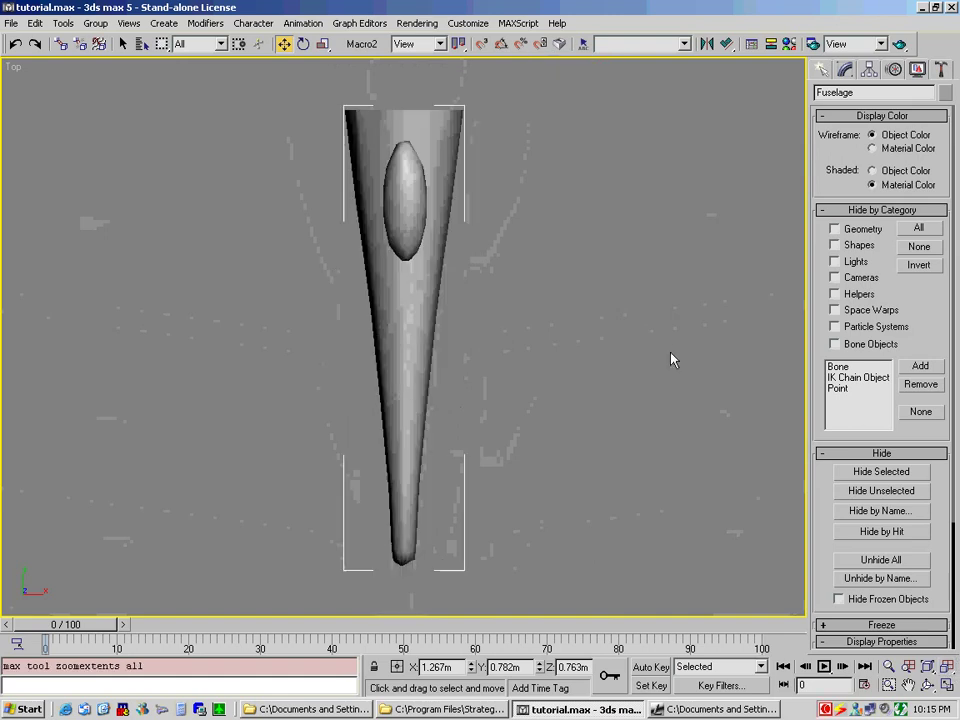
Step: In the Material Editor, give the orange material slot a Bitmap diffuse map
{"action": "left_click", "coordinate": [789, 44]}
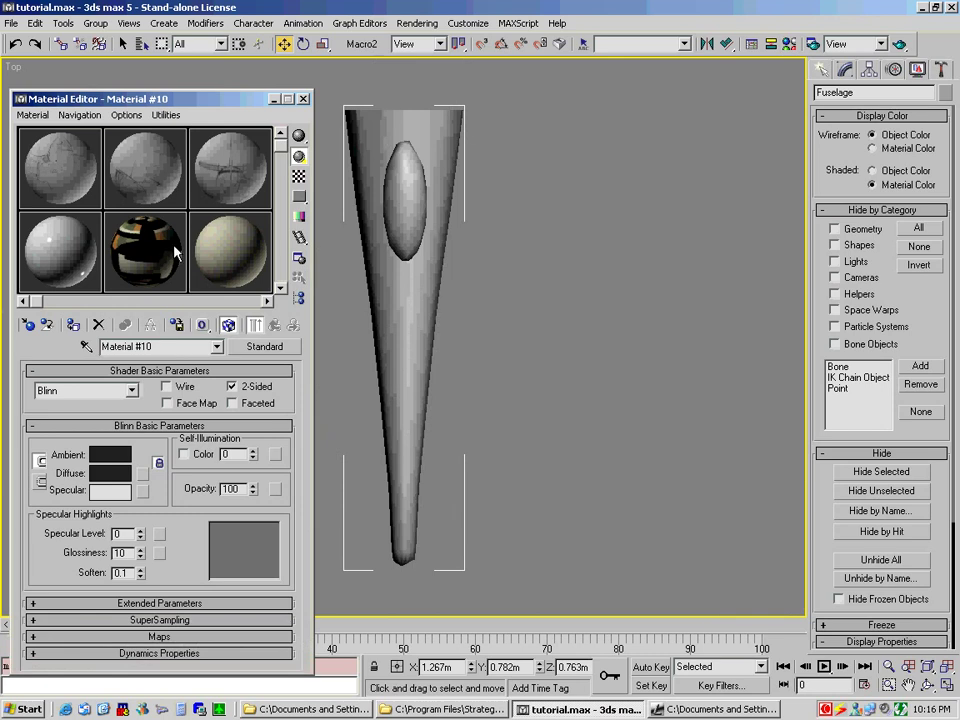
{"action": "left_click", "coordinate": [267, 301]}
{"action": "left_click", "coordinate": [267, 301]}
{"action": "left_click", "coordinate": [267, 301]}
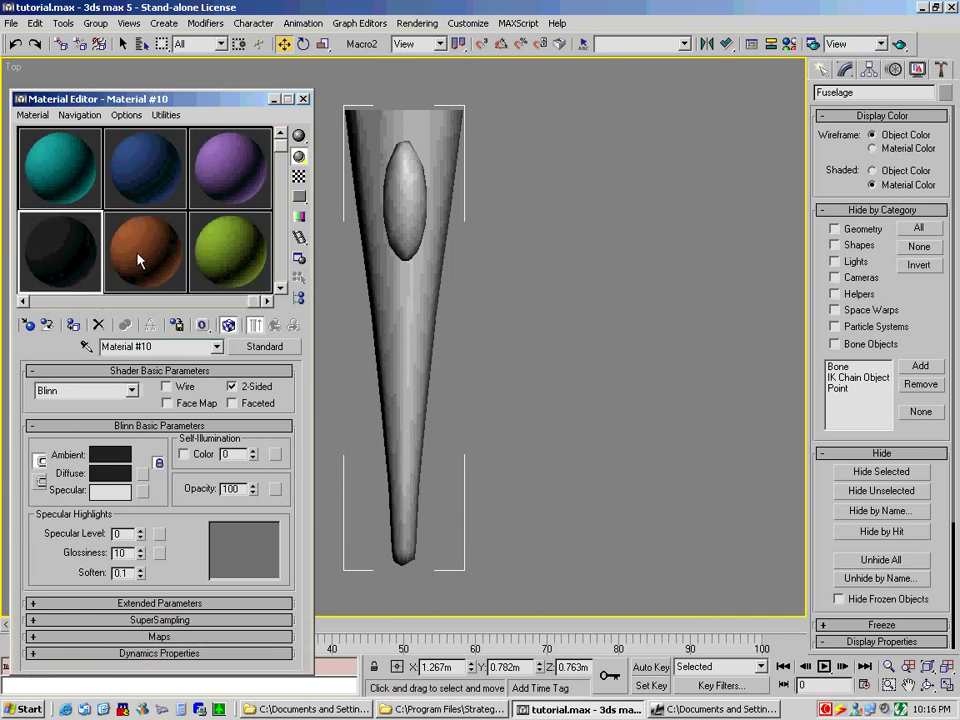
{"action": "left_click", "coordinate": [143, 262]}
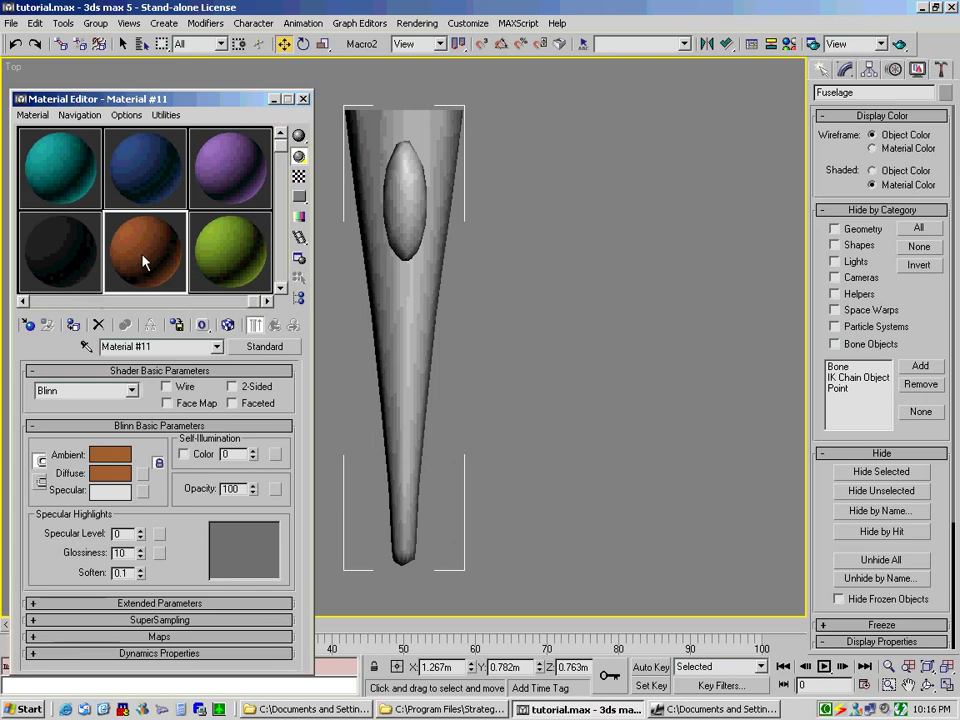
{"action": "left_click", "coordinate": [143, 472]}
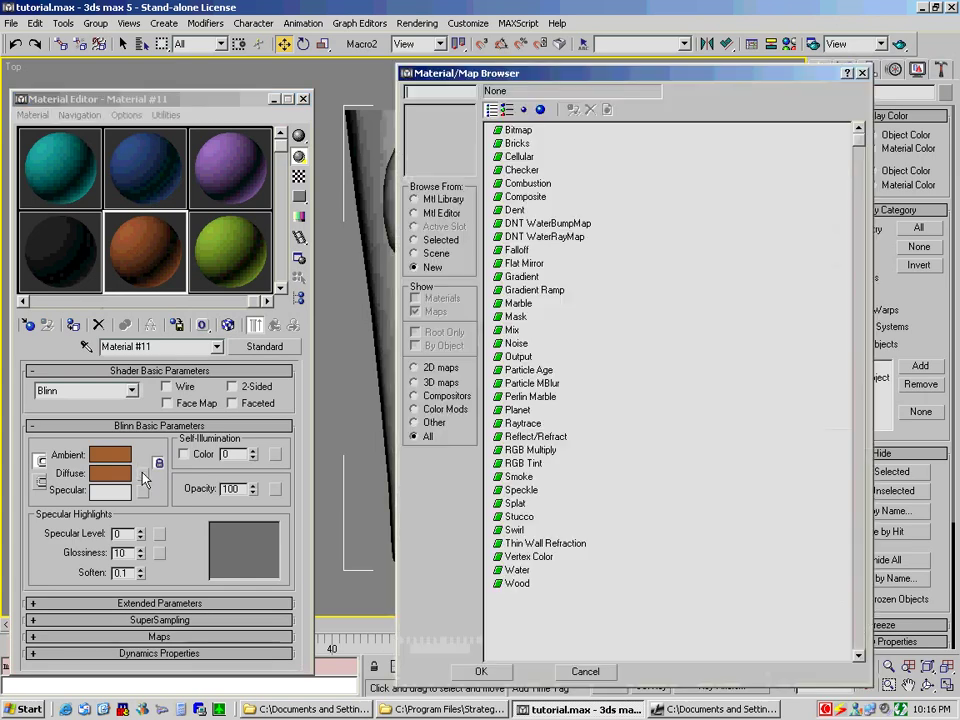
{"action": "double_click", "coordinate": [515, 131]}
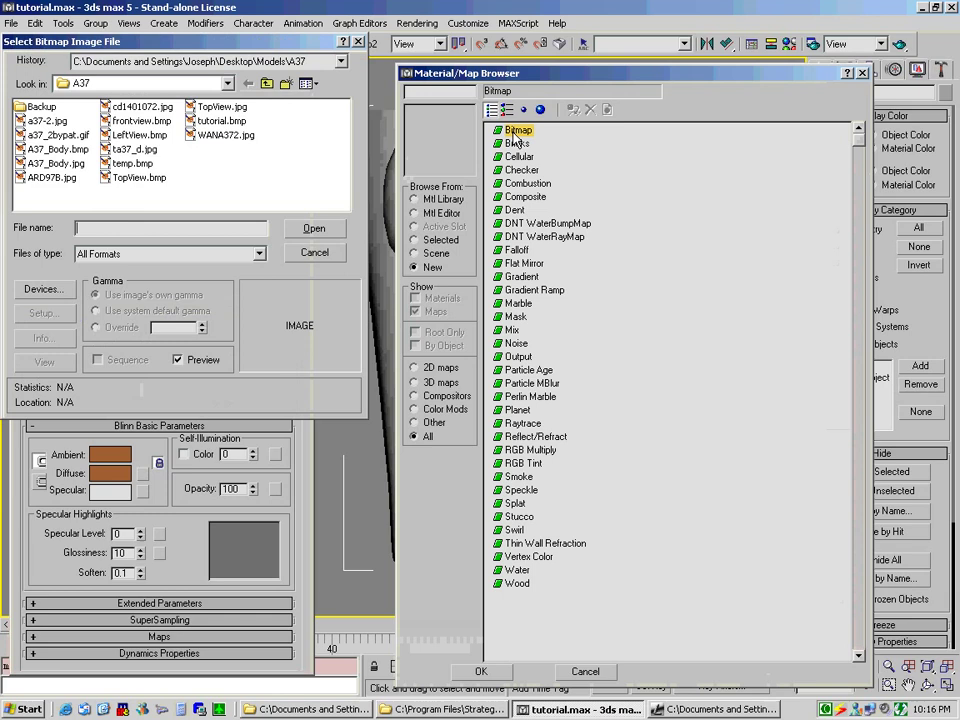
Step: Load tutorial.bmp as the bitmap, apply the material to the Fuselage, and show it in viewport
{"action": "left_click", "coordinate": [222, 120]}
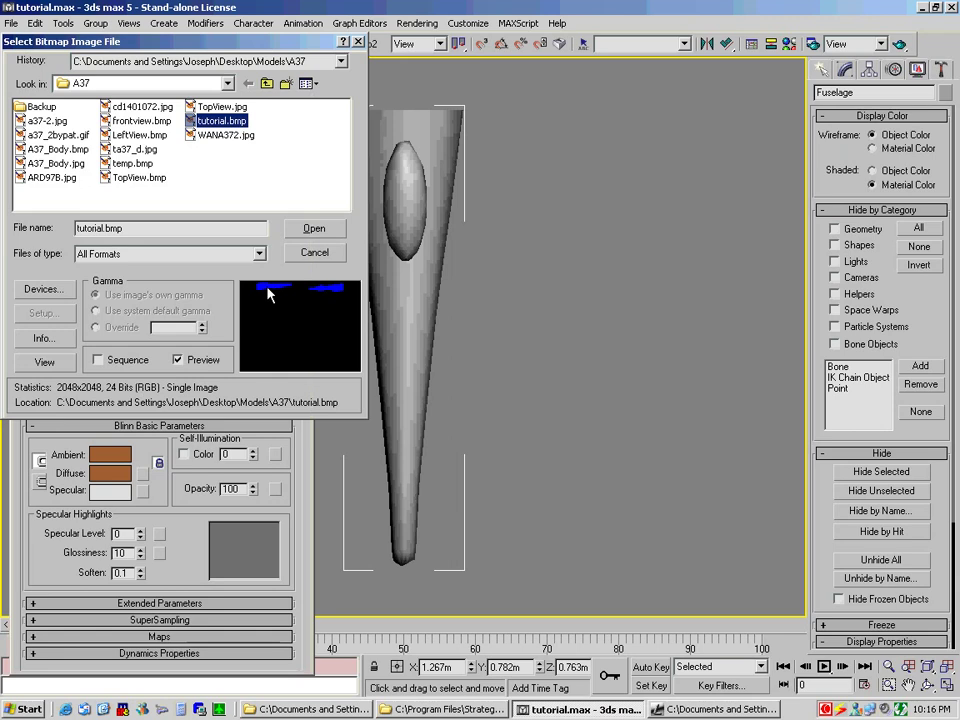
{"action": "double_click", "coordinate": [218, 122]}
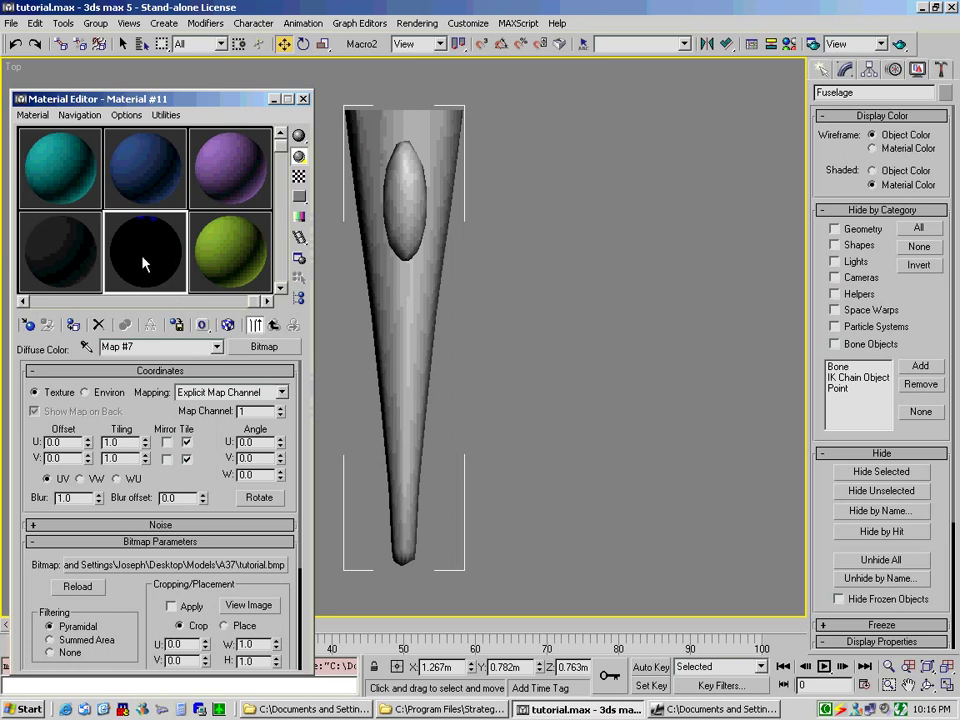
{"action": "left_click_drag", "start_coordinate": [148, 263], "coordinate": [405, 310]}
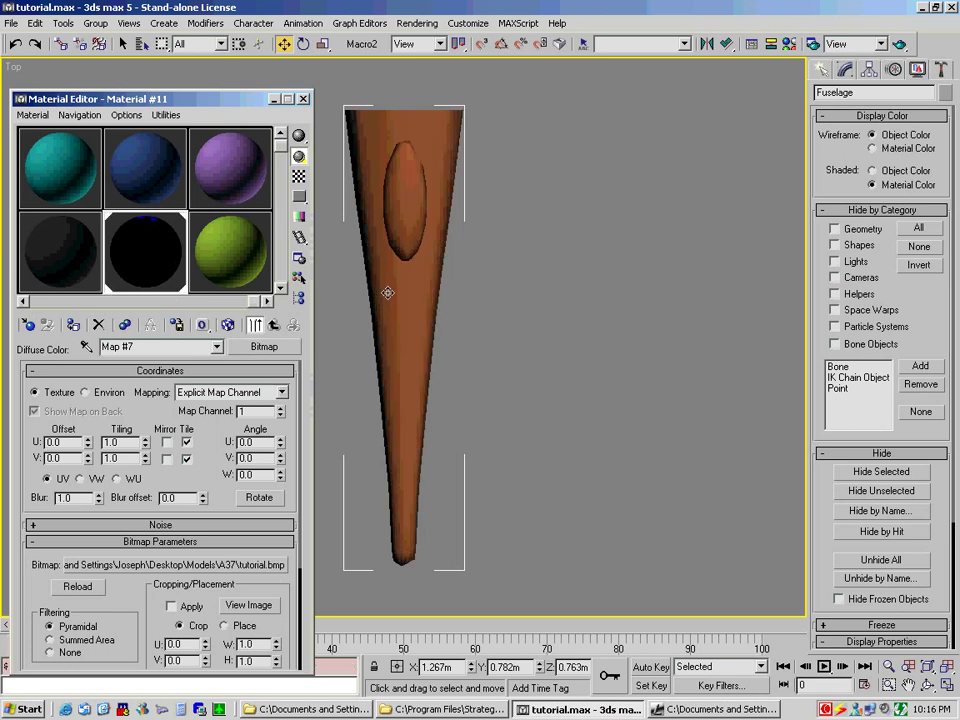
{"action": "left_click", "coordinate": [228, 326]}
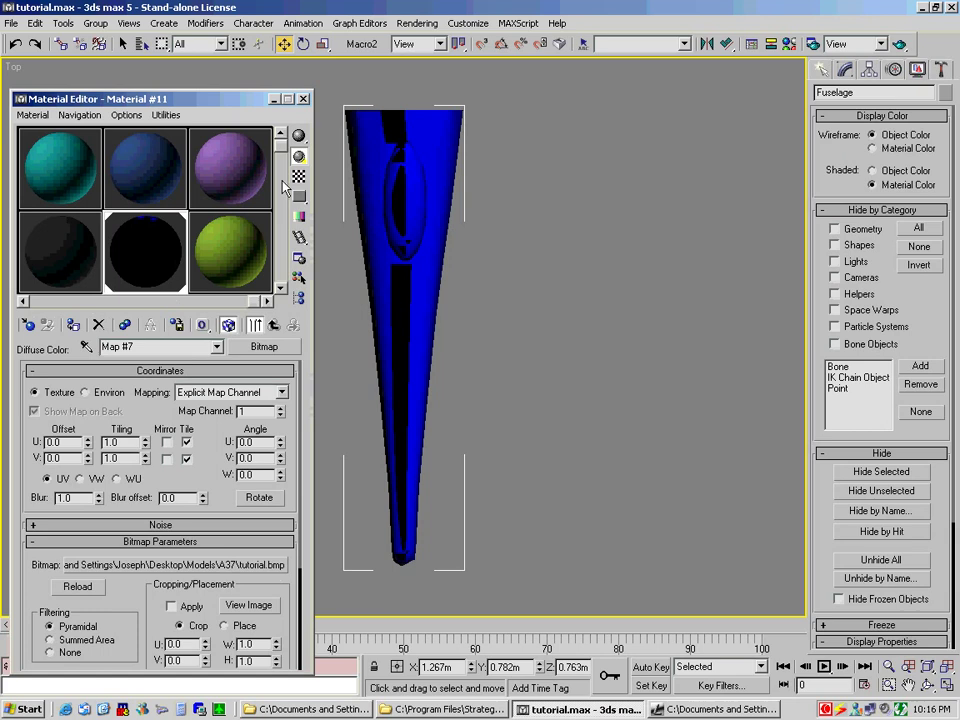